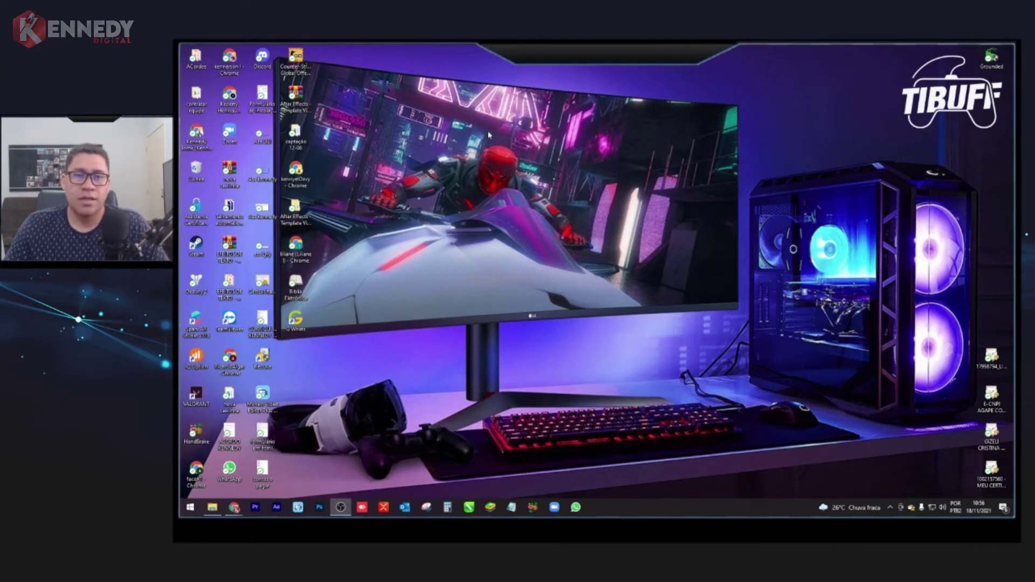
- Restore the OBS Studio window from the taskbar over the Windows desktop
{"action": "left_click", "coordinate": [430, 261]}
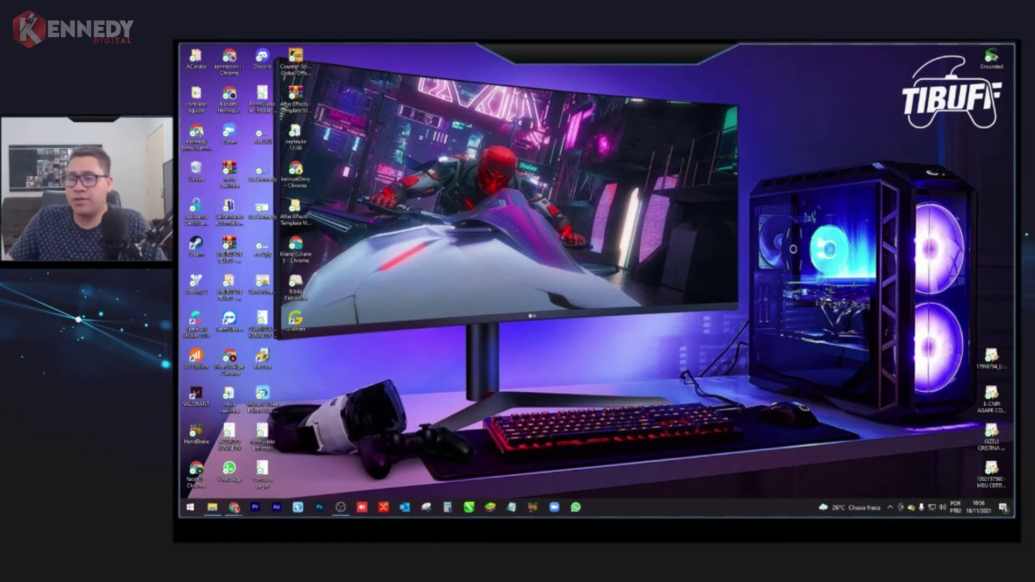
{"action": "left_click", "coordinate": [340, 507]}
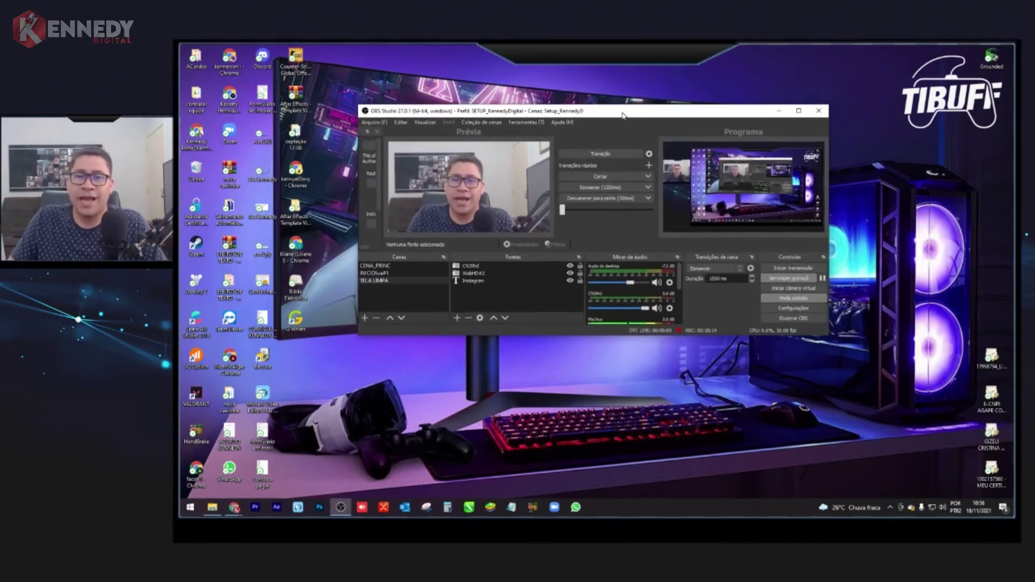
- Maximise the OBS Studio window
{"action": "left_click", "coordinate": [798, 111]}
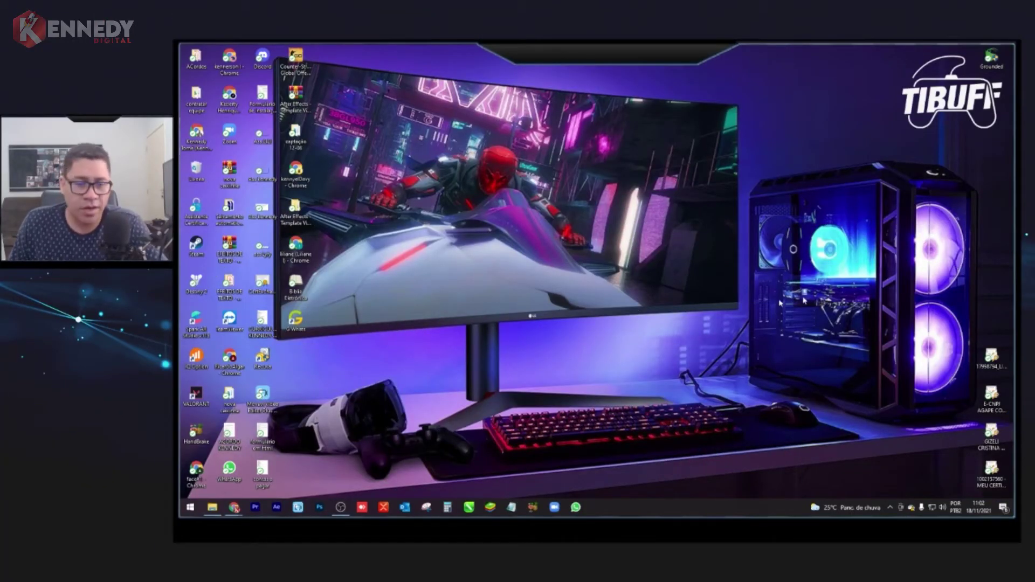
- Google 'obs studio' in a new Chrome tab and open the official obsproject.com download page
{"action": "mouse_move", "coordinate": [229, 514]}
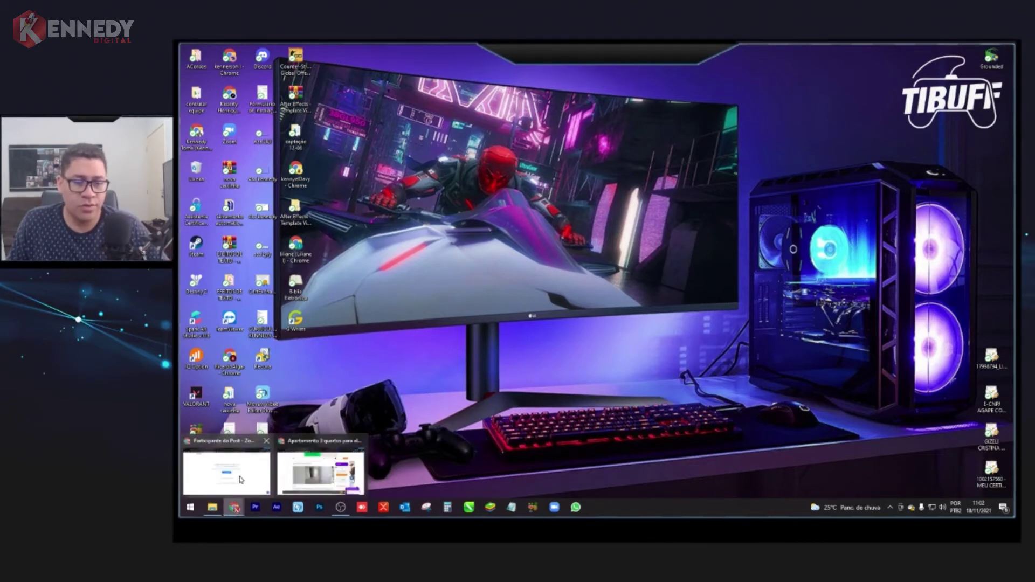
{"action": "left_click", "coordinate": [233, 479]}
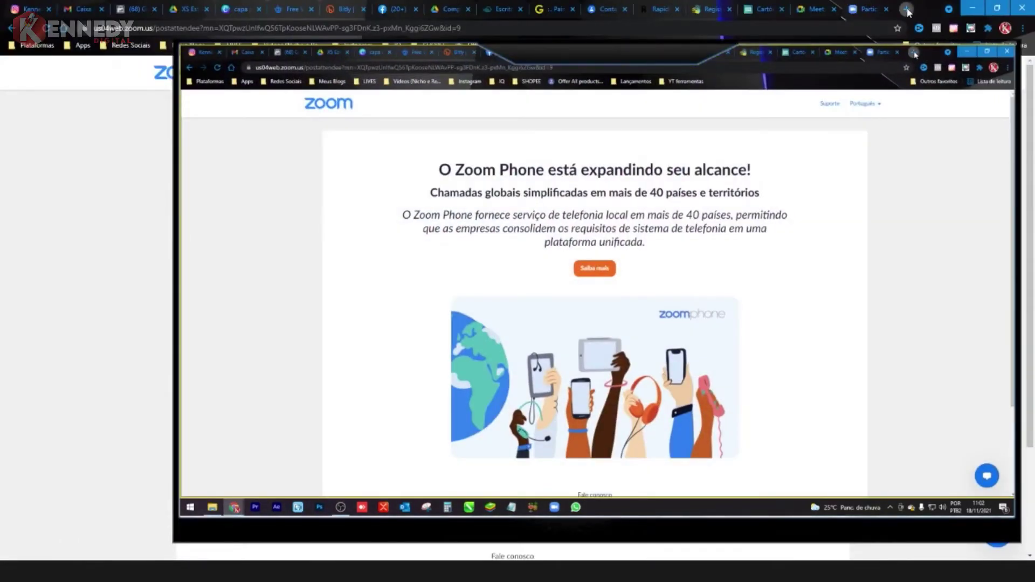
{"action": "left_click", "coordinate": [908, 10]}
{"action": "type", "text": "obs"}
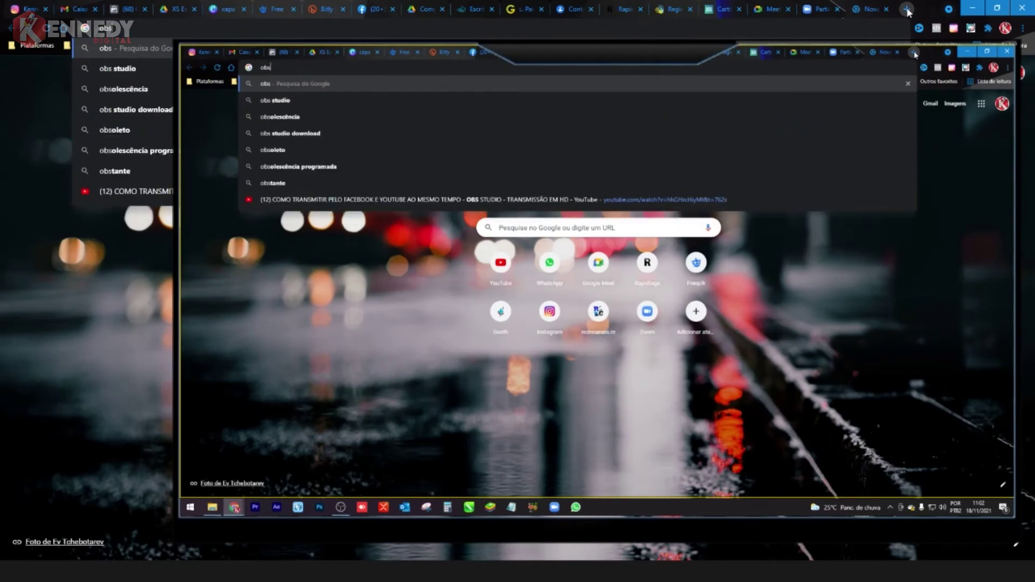
{"action": "key", "text": "Down"}
{"action": "key", "text": "Return"}
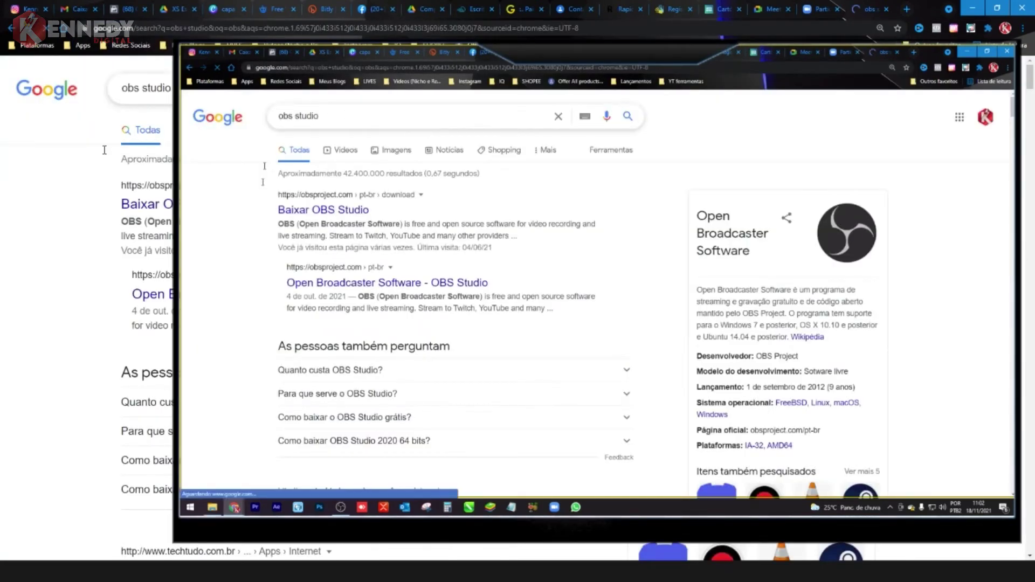
{"action": "left_click", "coordinate": [342, 217]}
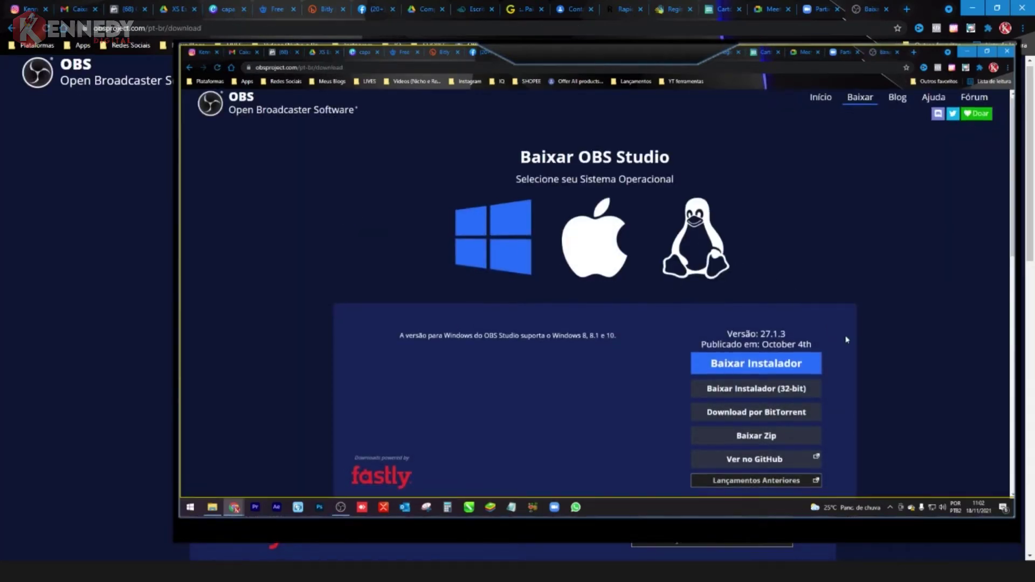
- Close the 'Baixar | OBS' download tab and minimise Chrome
{"action": "scroll", "coordinate": [445, 217], "scroll_direction": "down", "scroll_amount": 3}
{"action": "scroll", "coordinate": [501, 261], "scroll_direction": "up", "scroll_amount": 1}
{"action": "left_click", "coordinate": [353, 67]}
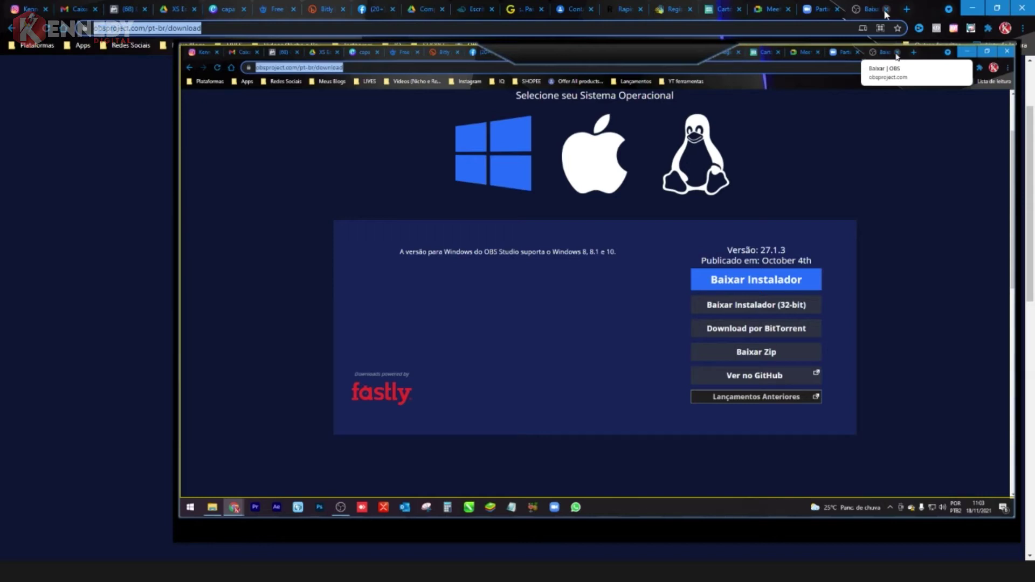
{"action": "left_click", "coordinate": [886, 9]}
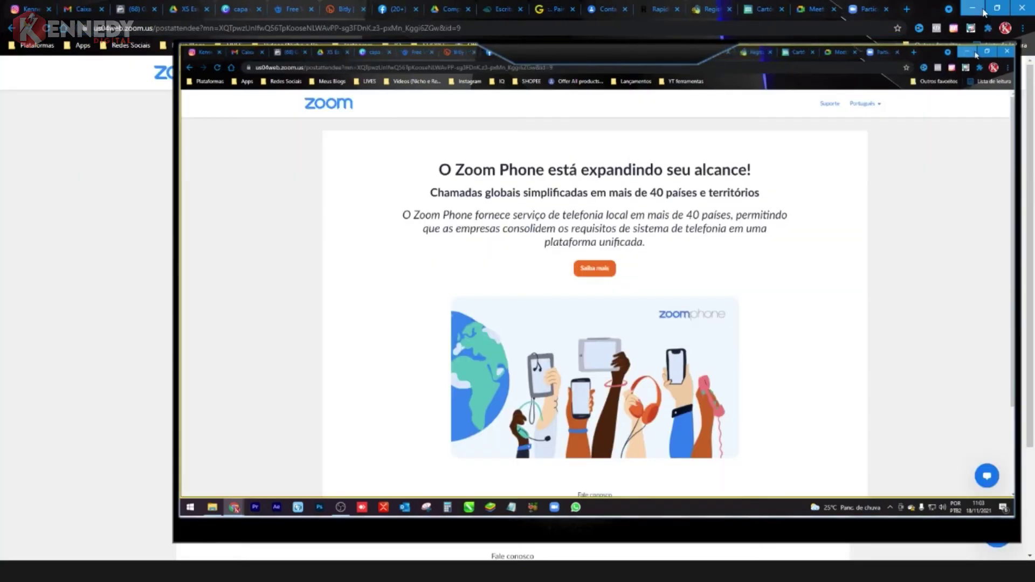
{"action": "left_click", "coordinate": [973, 9]}
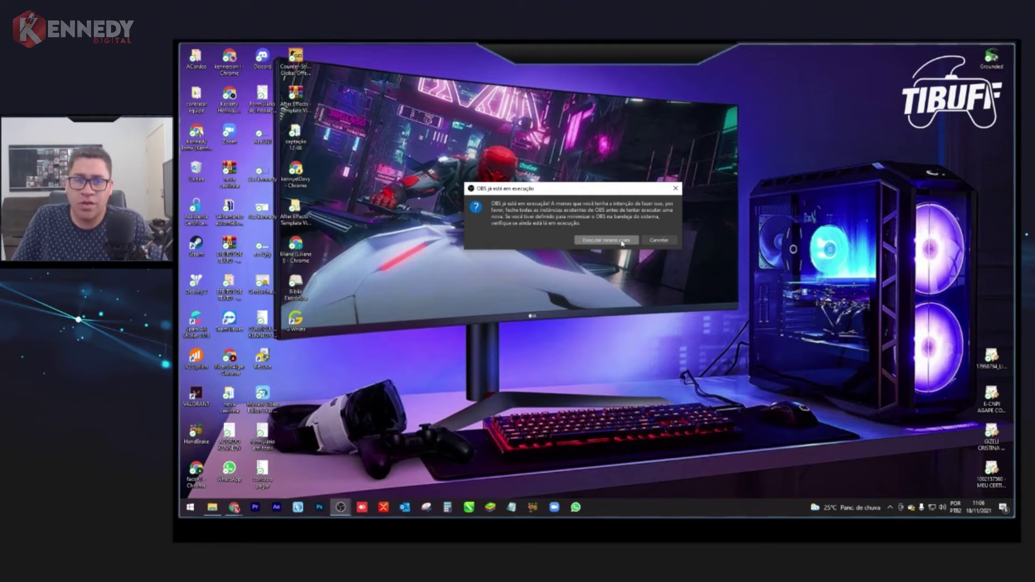
- Run OBS anyway past the already-running warning, maximise it, and choose Perfil > Novo
{"action": "left_click", "coordinate": [622, 242]}
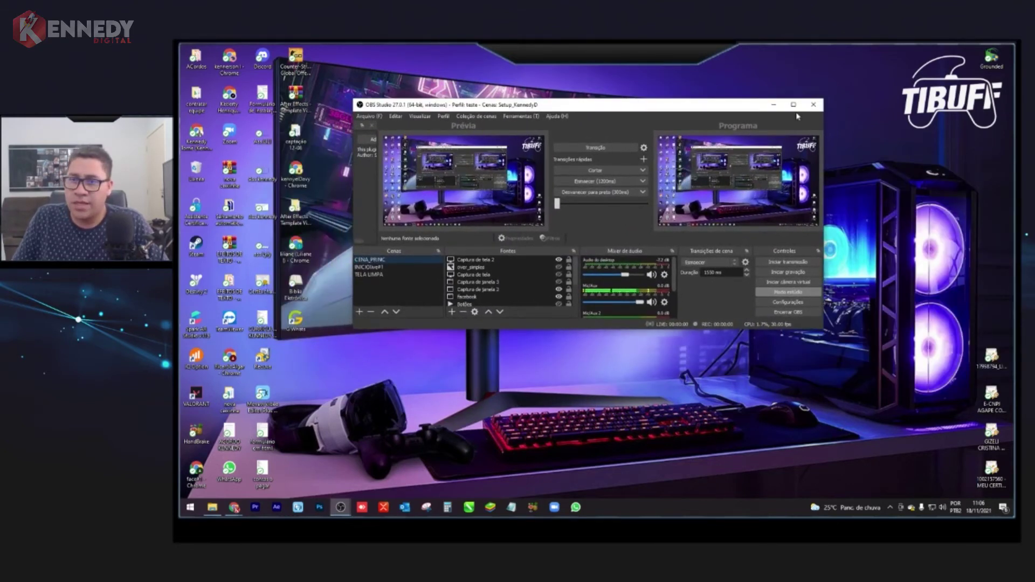
{"action": "left_click", "coordinate": [793, 105]}
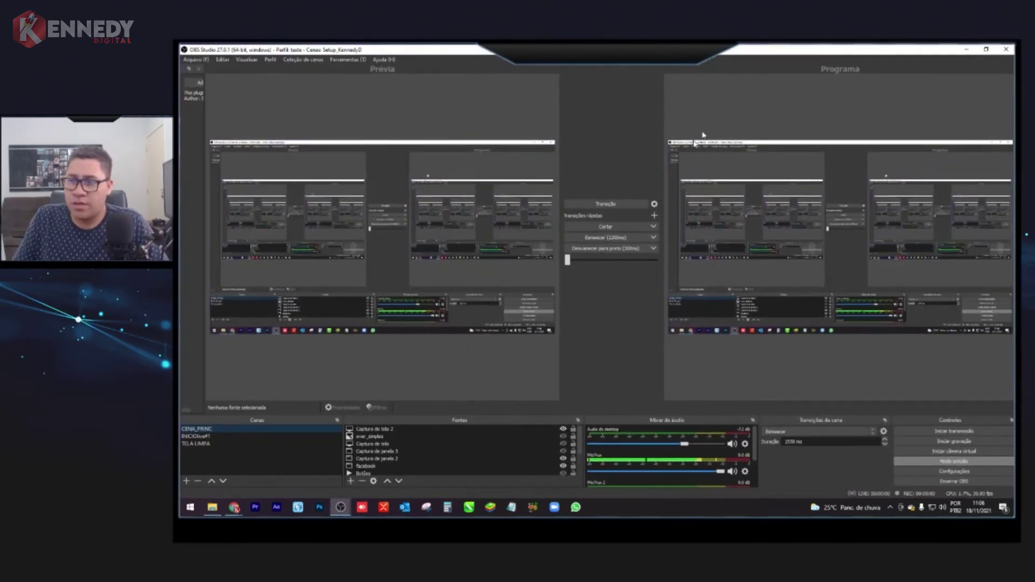
{"action": "left_click", "coordinate": [272, 61]}
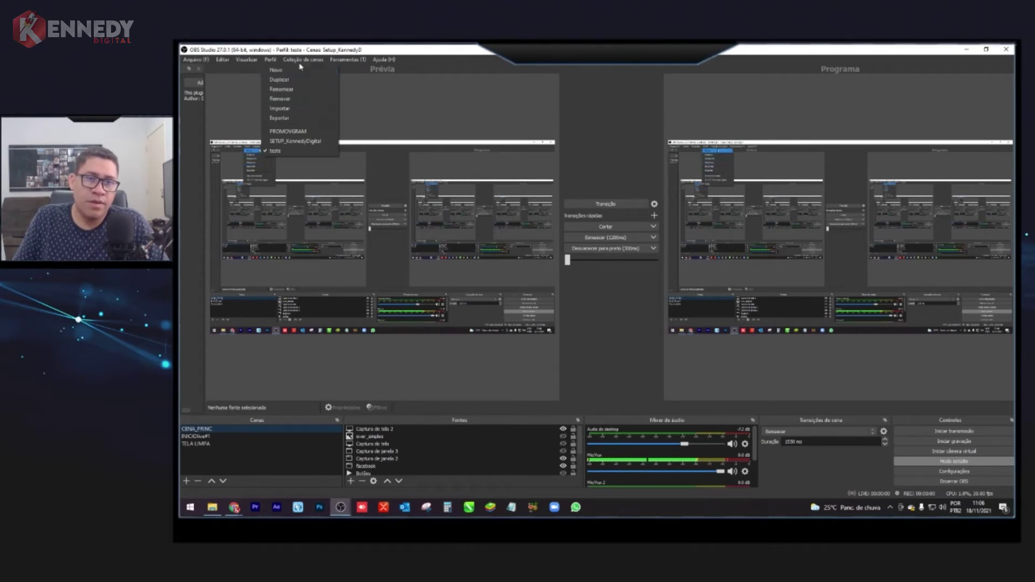
{"action": "left_click", "coordinate": [273, 61]}
{"action": "left_click", "coordinate": [275, 63]}
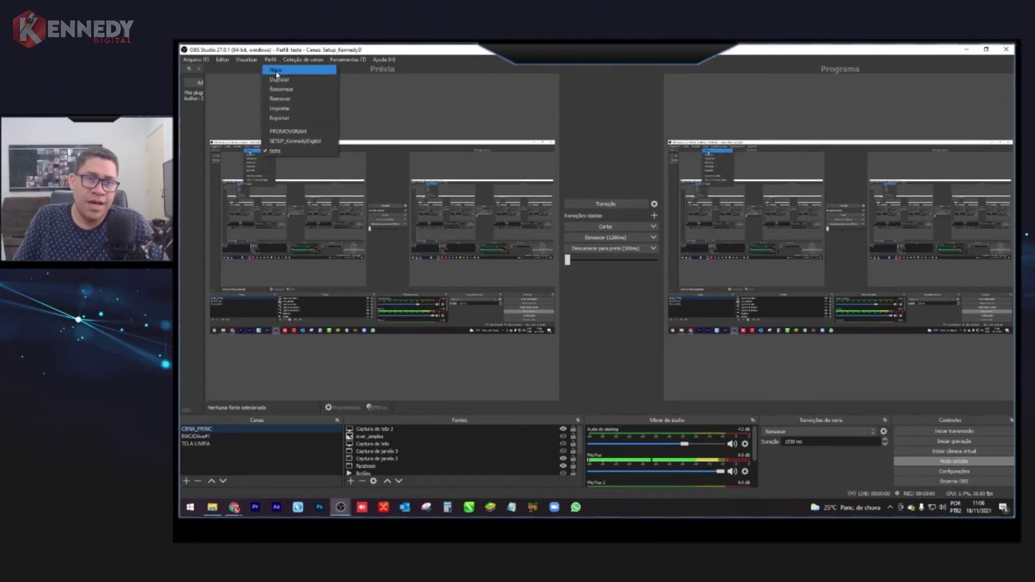
{"action": "left_click", "coordinate": [276, 69]}
- Confirm the new empty profile, enable Modo estúdio, and bring up the Fontes source-type list
{"action": "key", "text": "Return"}
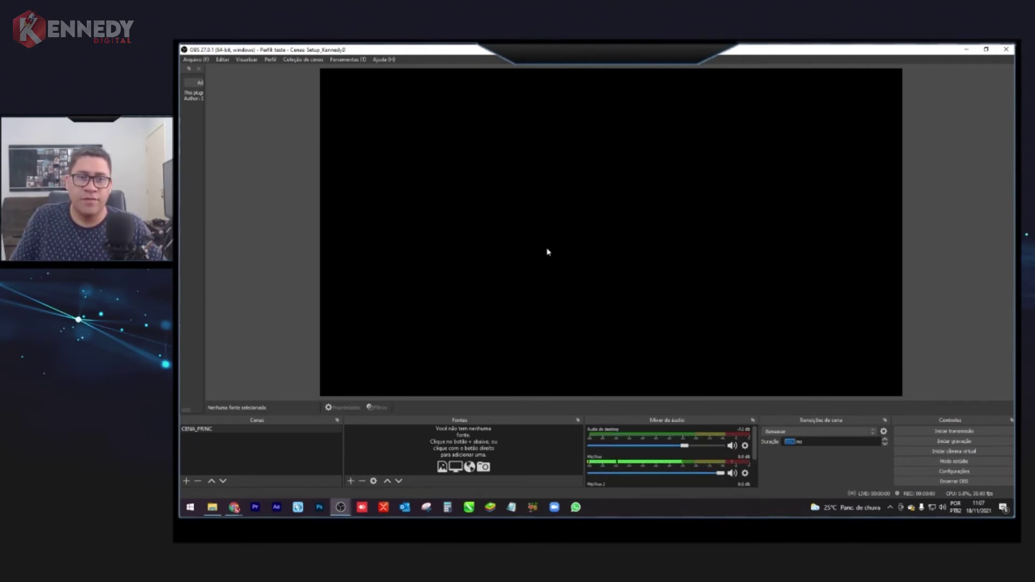
{"action": "left_click", "coordinate": [959, 462]}
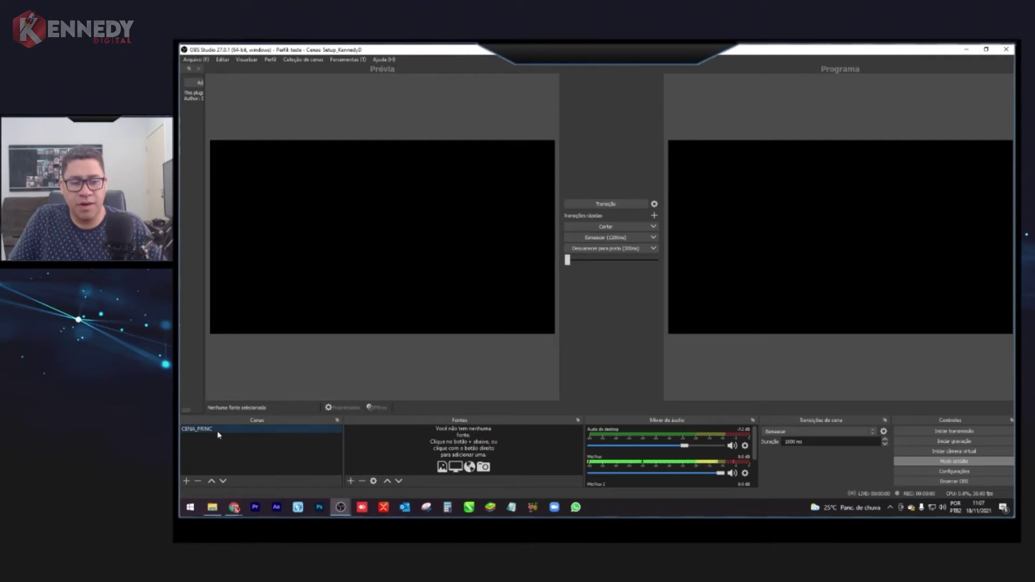
{"action": "left_click", "coordinate": [351, 480]}
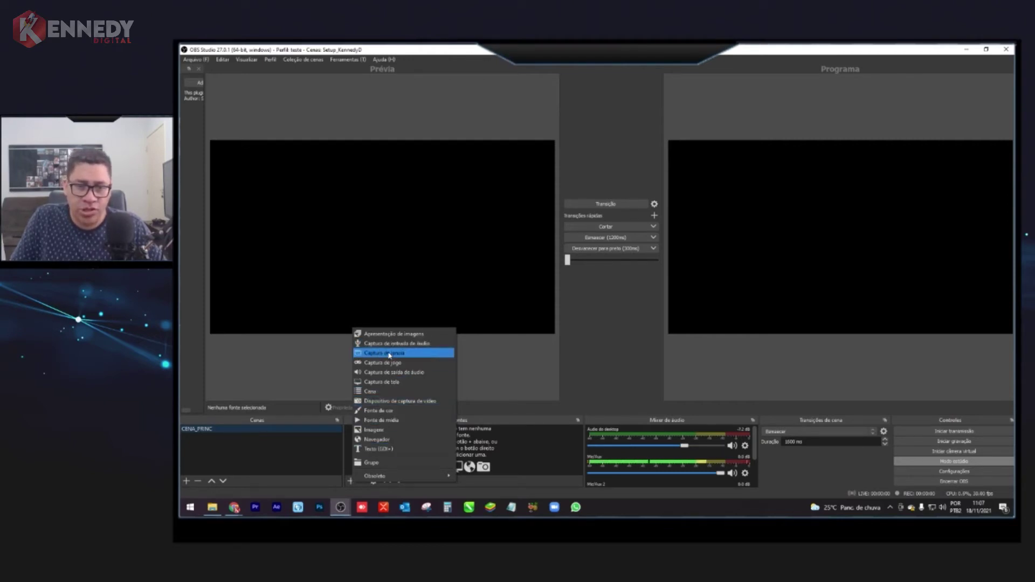
- Add a 'Captura de tela' screen capture source set to Monitor 2
{"action": "left_click", "coordinate": [384, 382]}
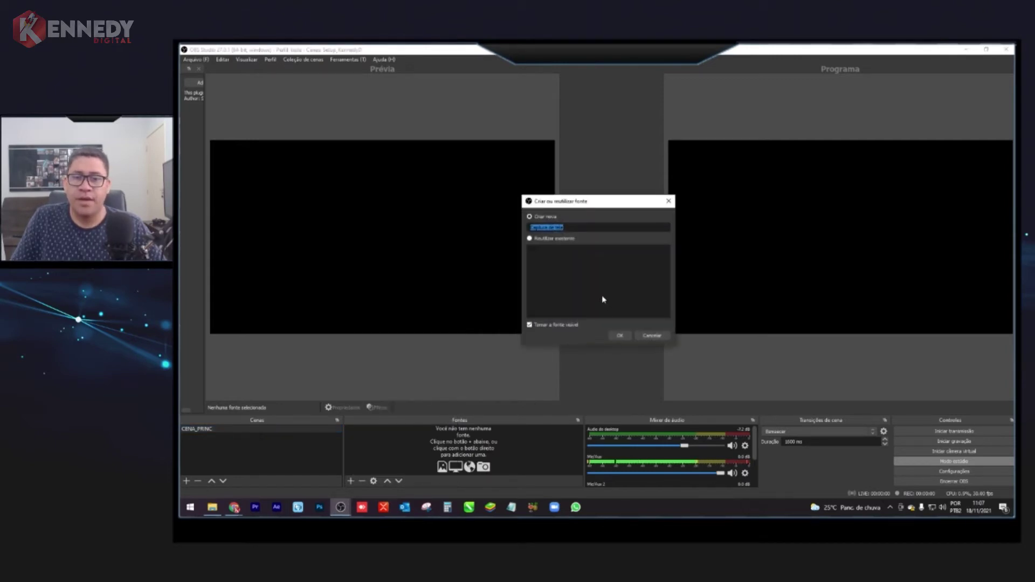
{"action": "left_click", "coordinate": [620, 335]}
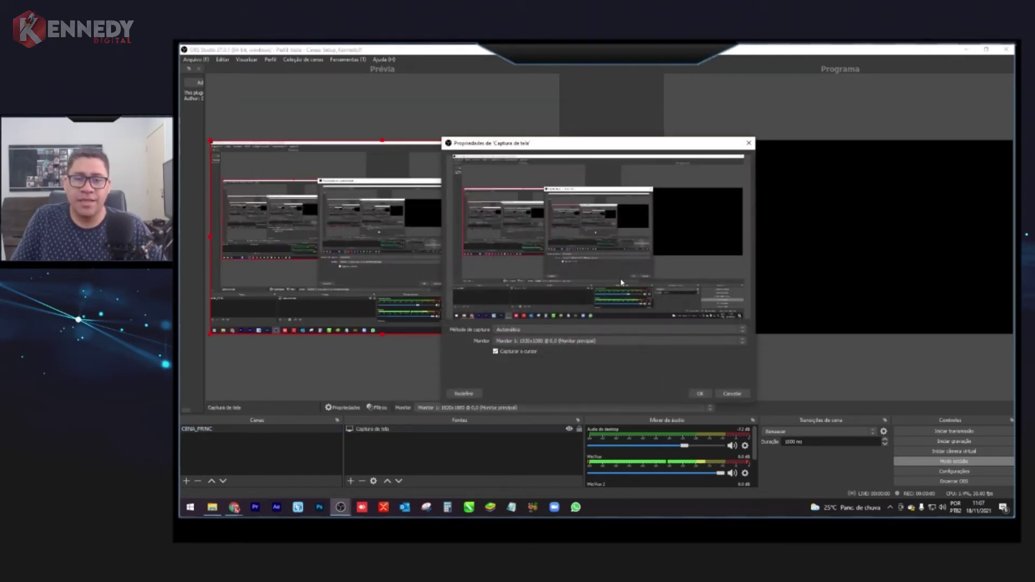
{"action": "left_click", "coordinate": [550, 341]}
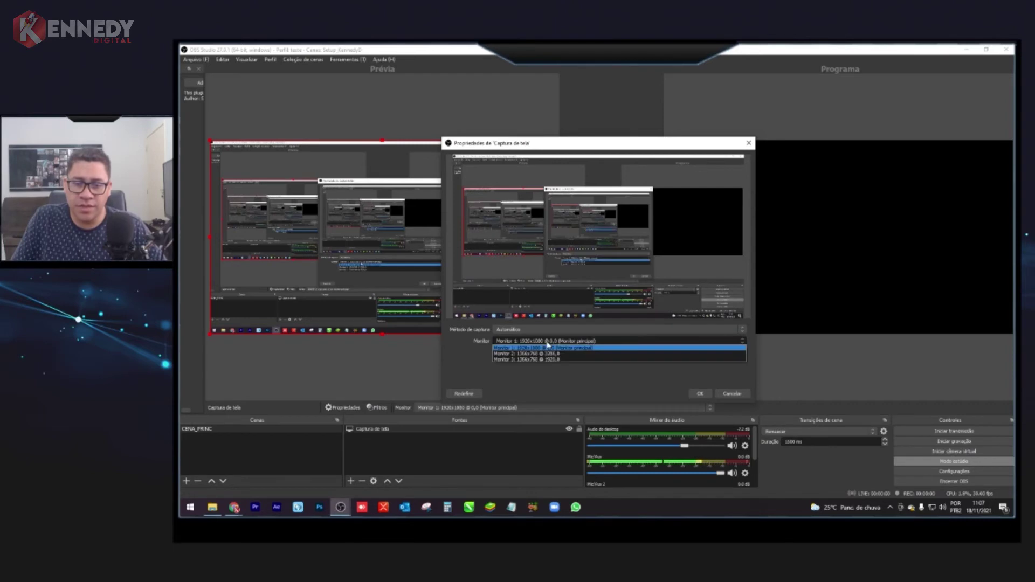
{"action": "left_click", "coordinate": [541, 360]}
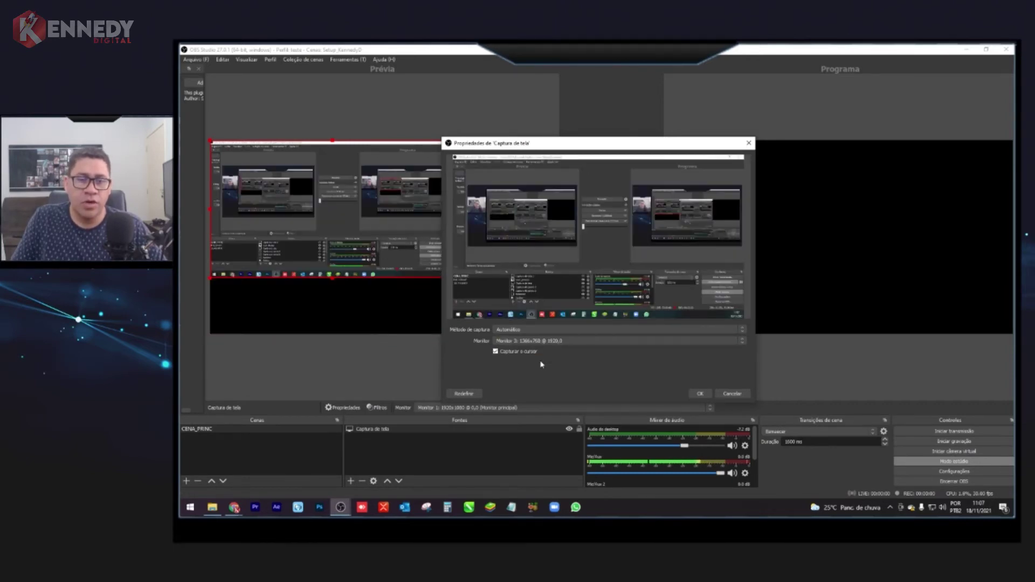
{"action": "left_click", "coordinate": [550, 341]}
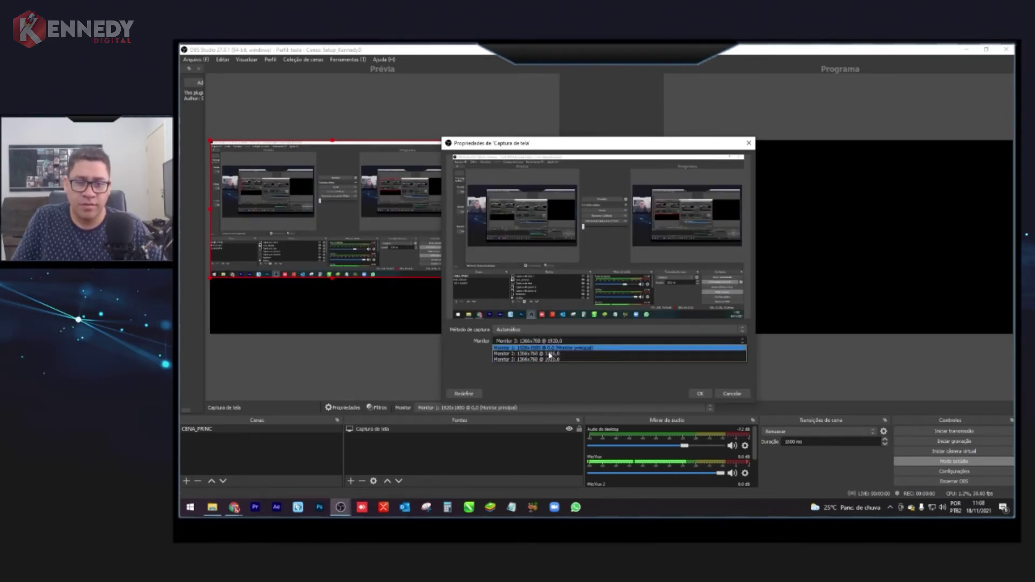
{"action": "left_click", "coordinate": [549, 357]}
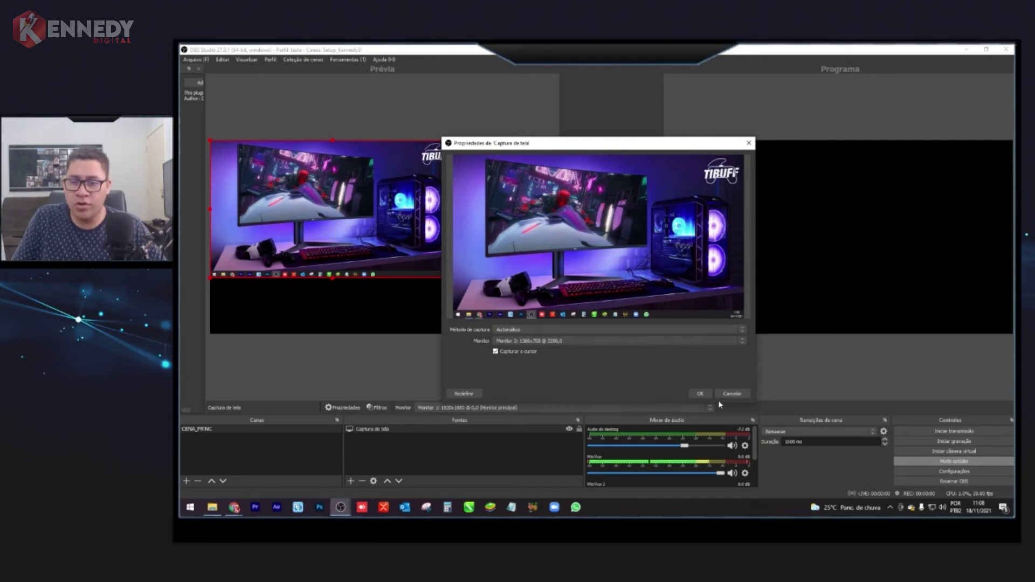
{"action": "left_click", "coordinate": [699, 394]}
- Centre the screen capture in the preview and open Calculator from the taskbar
{"action": "left_click_drag", "start_coordinate": [379, 217], "coordinate": [472, 238]}
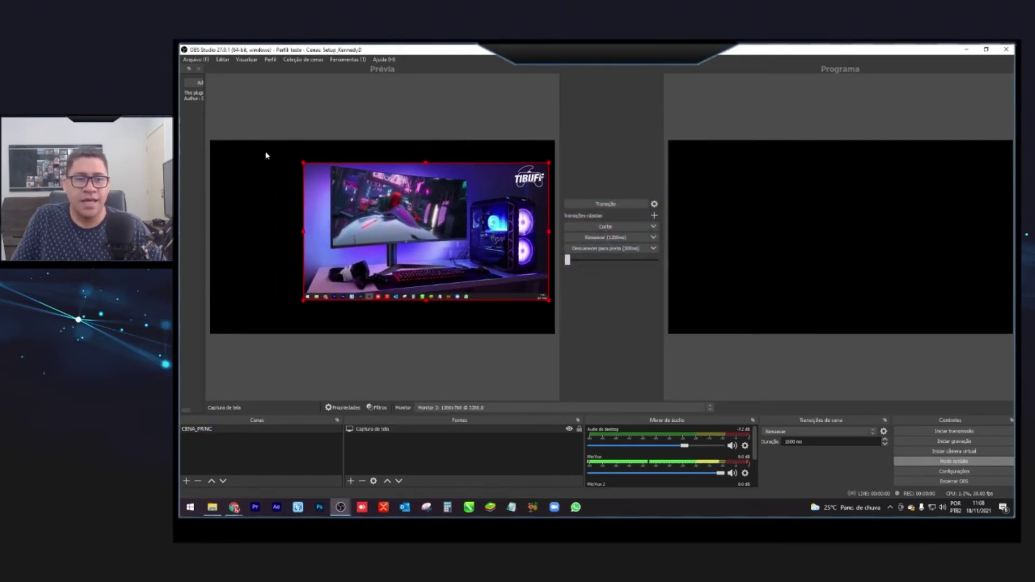
{"action": "left_click_drag", "start_coordinate": [412, 223], "coordinate": [419, 224]}
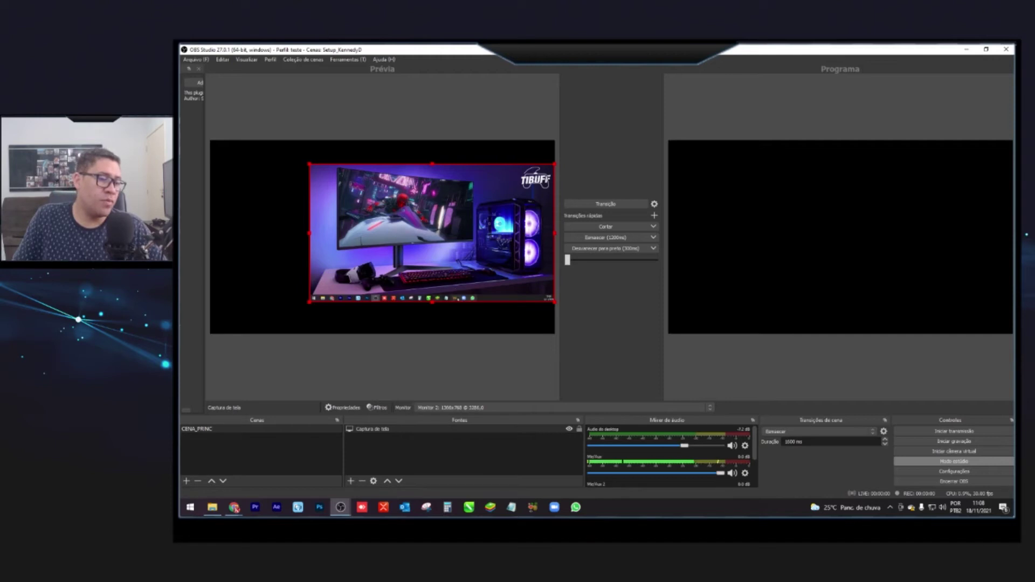
{"action": "left_click", "coordinate": [447, 506]}
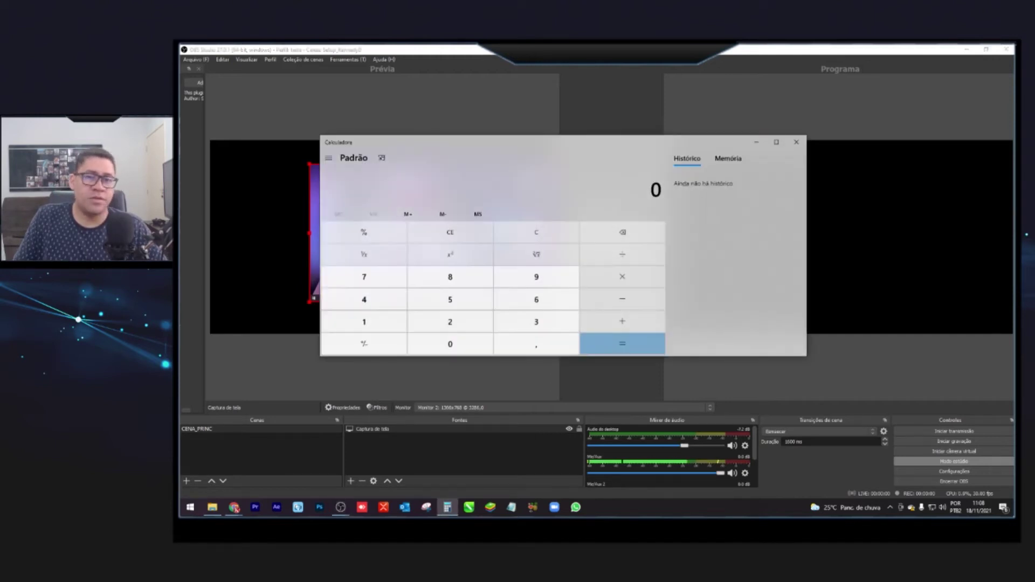
- Stretch the capture to full preview height, send it to program, and enter 4.515.454 in Calculator
{"action": "left_click", "coordinate": [615, 129]}
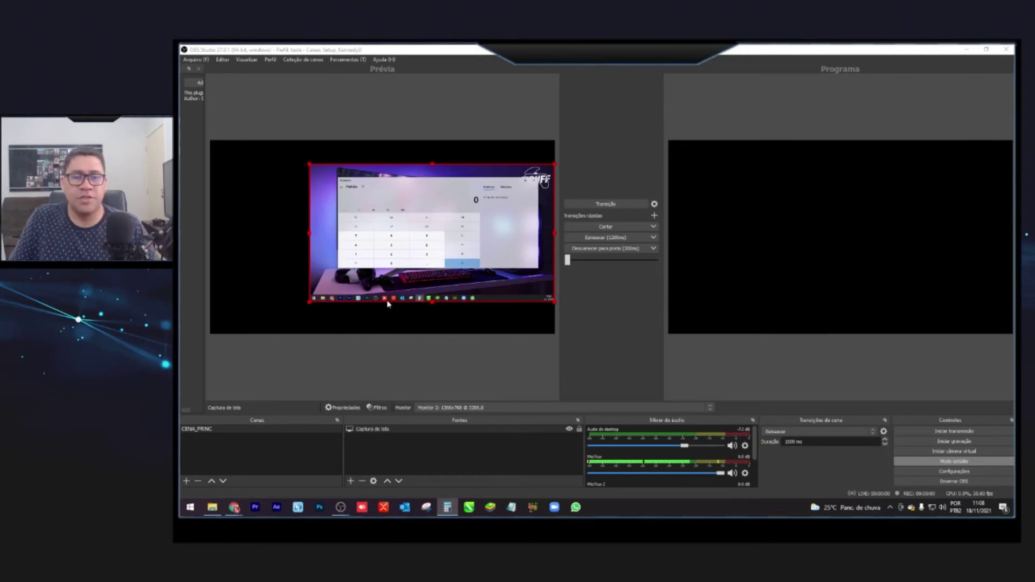
{"action": "left_click_drag", "start_coordinate": [310, 303], "coordinate": [289, 313]}
{"action": "left_click_drag", "start_coordinate": [290, 164], "coordinate": [277, 157]}
{"action": "left_click", "coordinate": [392, 446]}
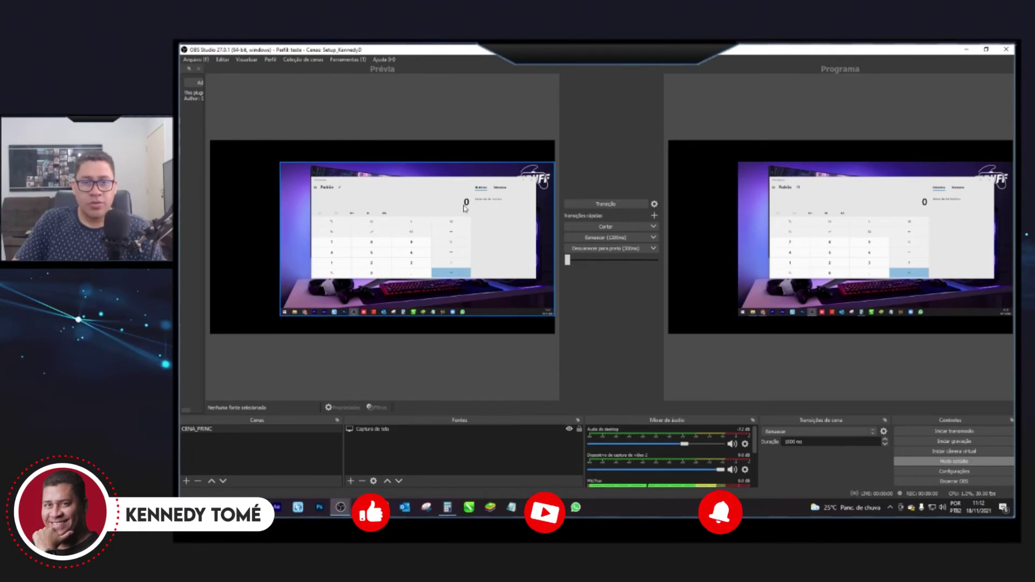
{"action": "left_click", "coordinate": [393, 222]}
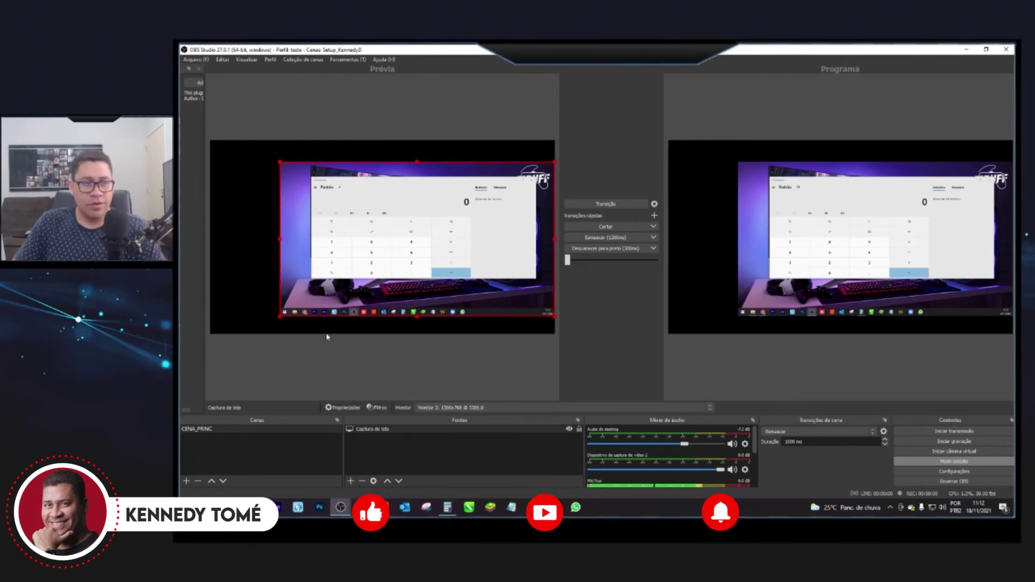
{"action": "type", "text": "4.515.454"}
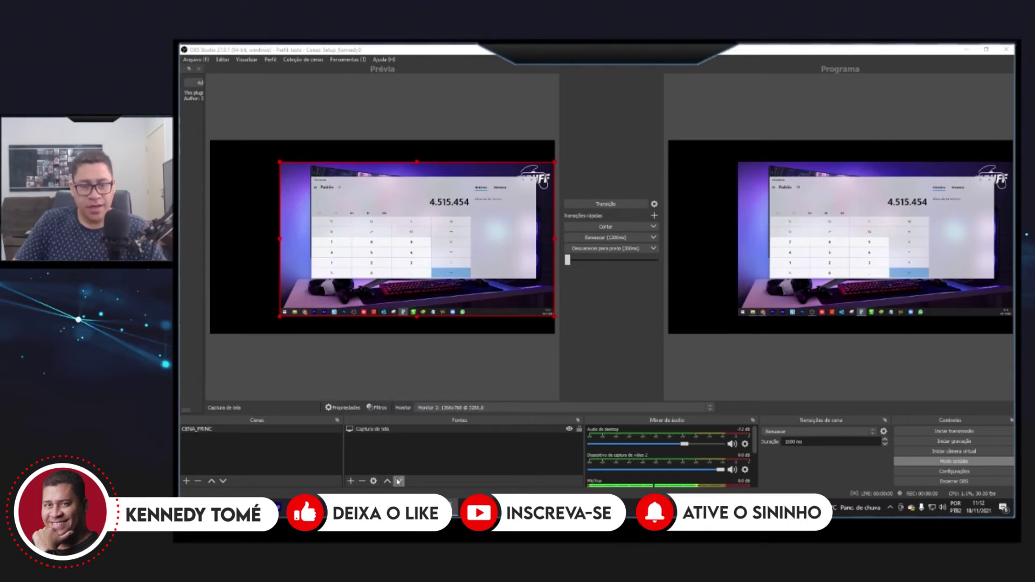
{"action": "left_click", "coordinate": [351, 481]}
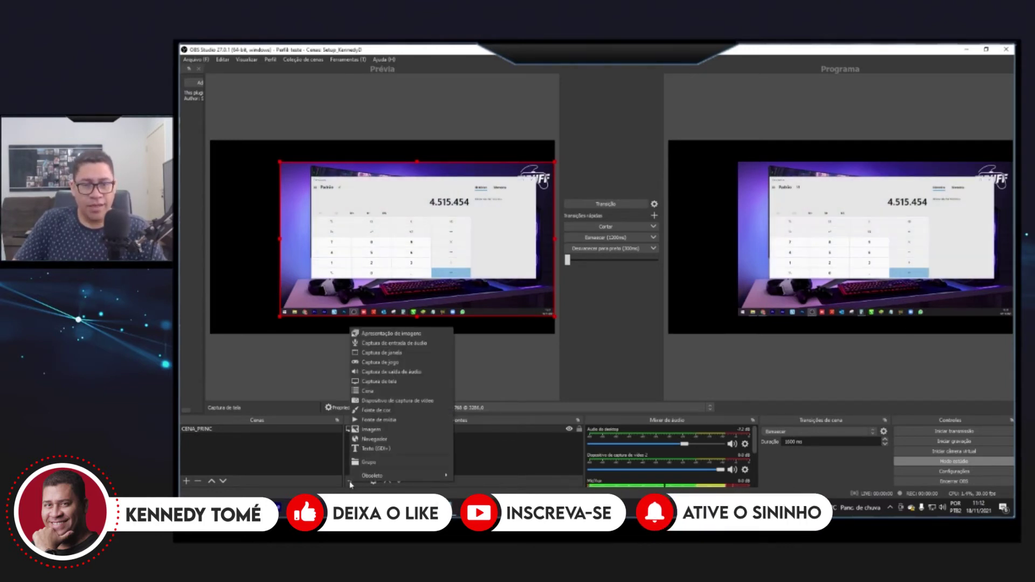
- Add a 'Dispositivo de captura de vídeo' webcam source with its default settings
{"action": "left_click", "coordinate": [372, 401]}
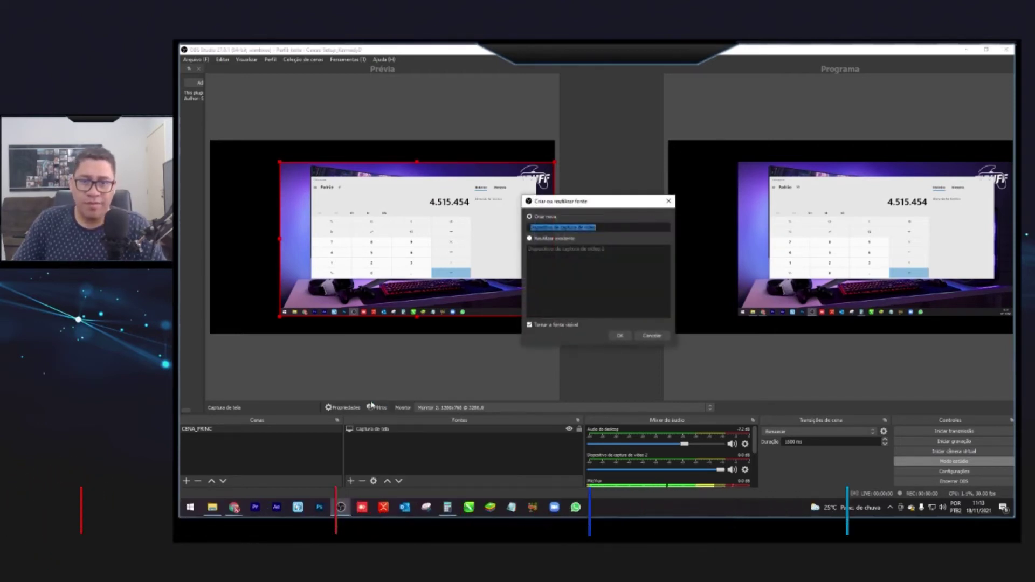
{"action": "left_click", "coordinate": [620, 336]}
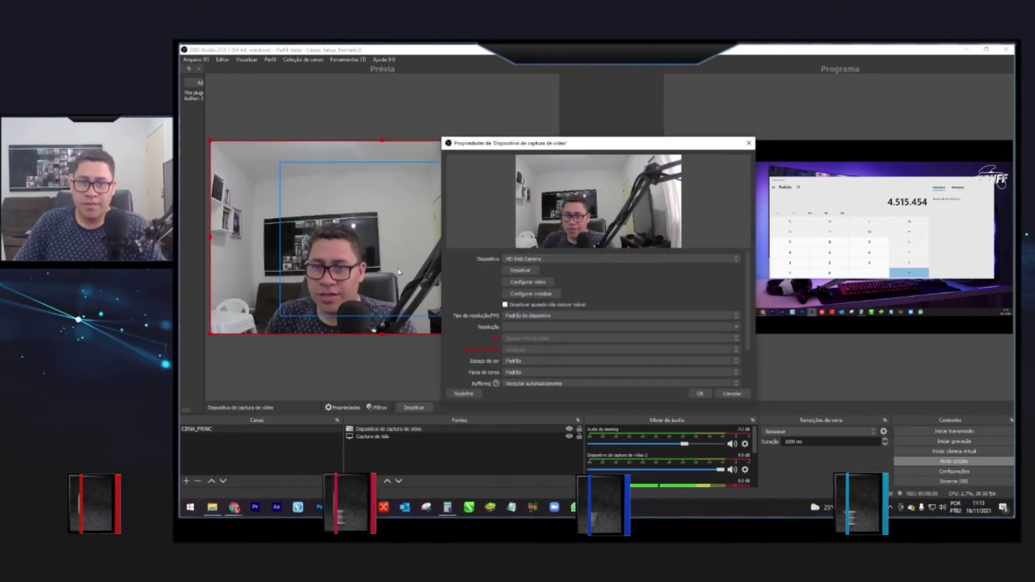
{"action": "left_click", "coordinate": [700, 393]}
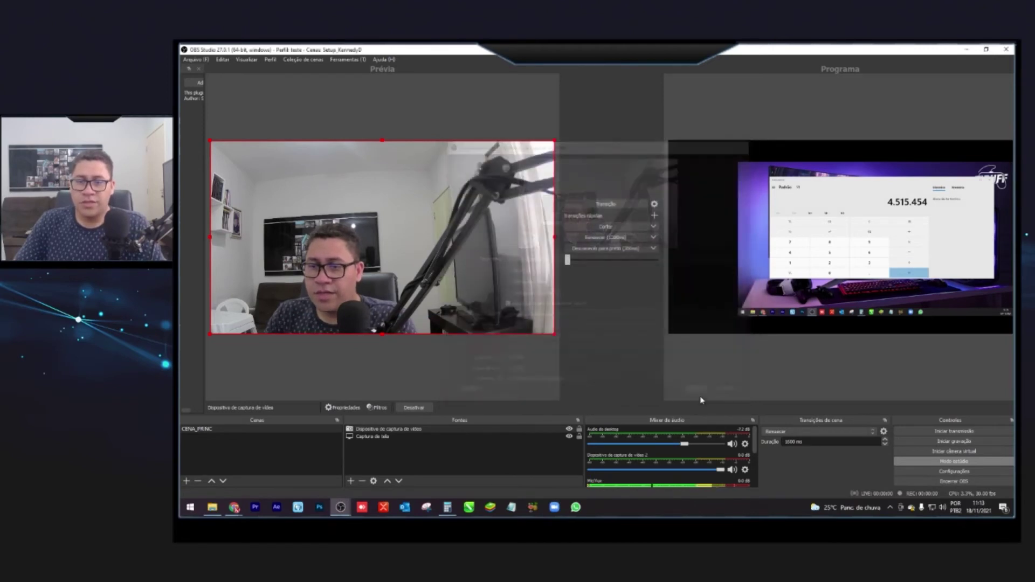
- Shrink the webcam into a small top-left box beside the capture and push it live
{"action": "left_click_drag", "start_coordinate": [558, 141], "coordinate": [272, 147]}
{"action": "left_click", "coordinate": [269, 251]}
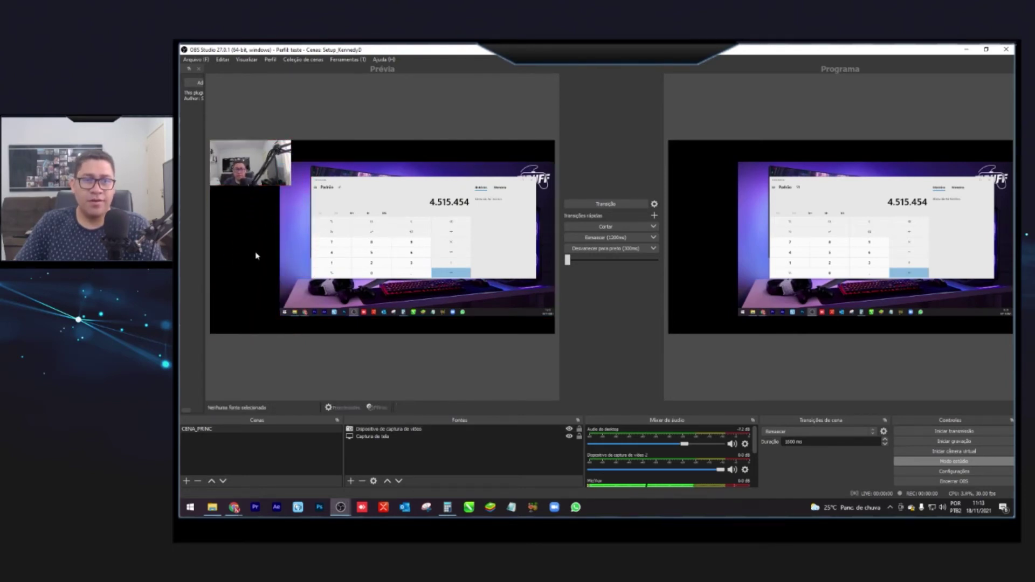
{"action": "left_click", "coordinate": [290, 177]}
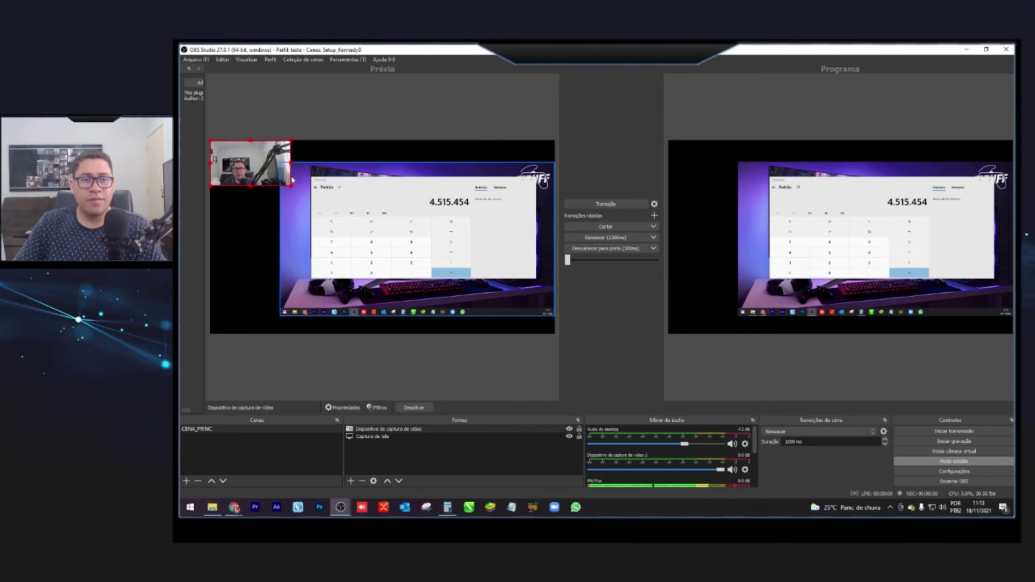
{"action": "left_click_drag", "start_coordinate": [293, 187], "coordinate": [266, 193]}
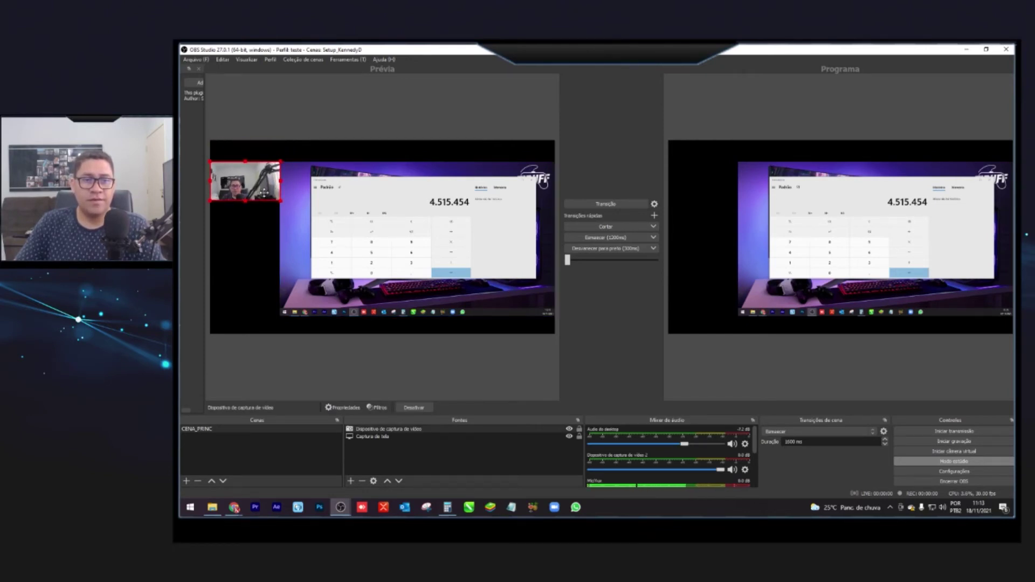
{"action": "left_click", "coordinate": [462, 157]}
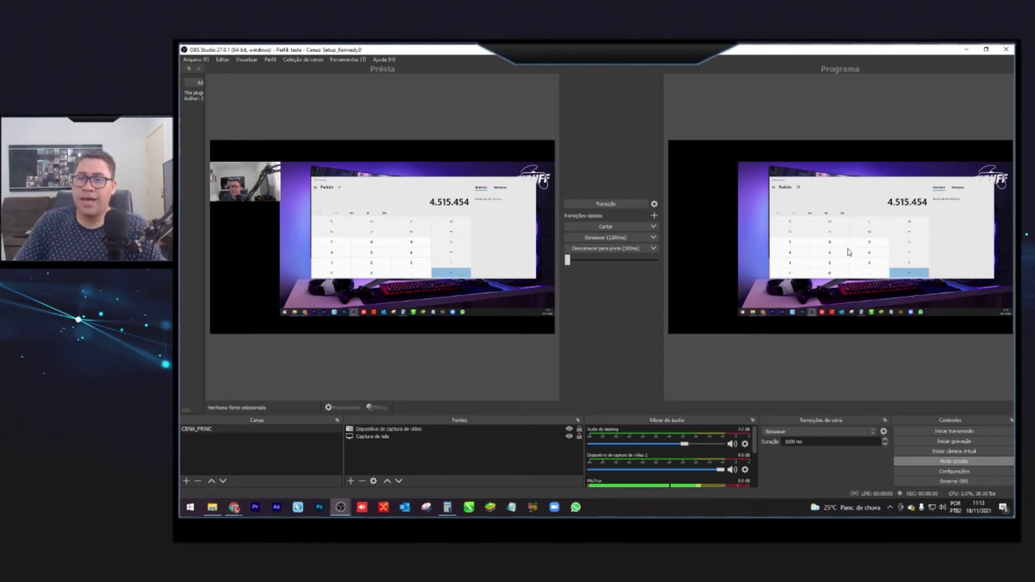
{"action": "left_click", "coordinate": [615, 204]}
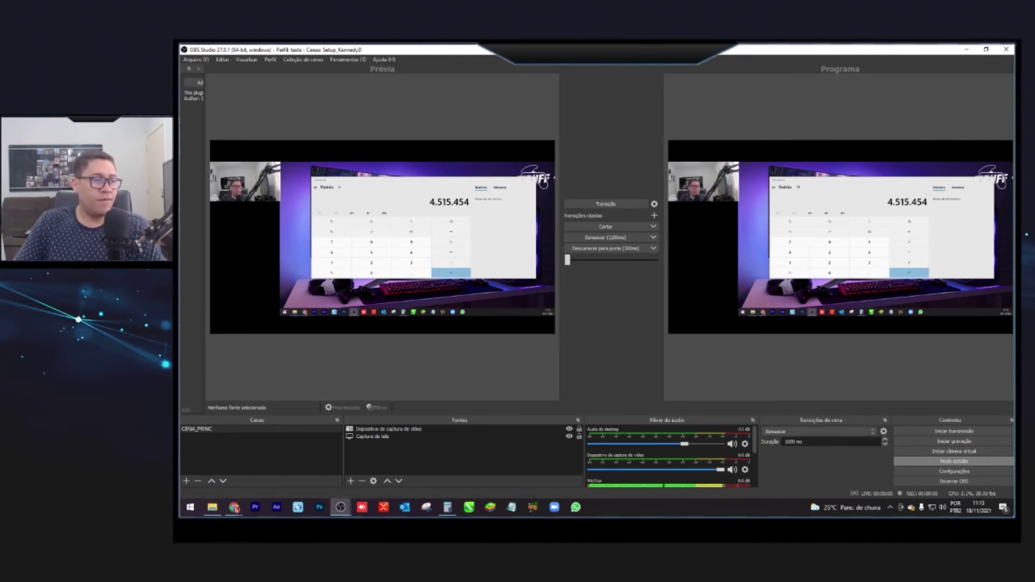
{"action": "left_click", "coordinate": [409, 197]}
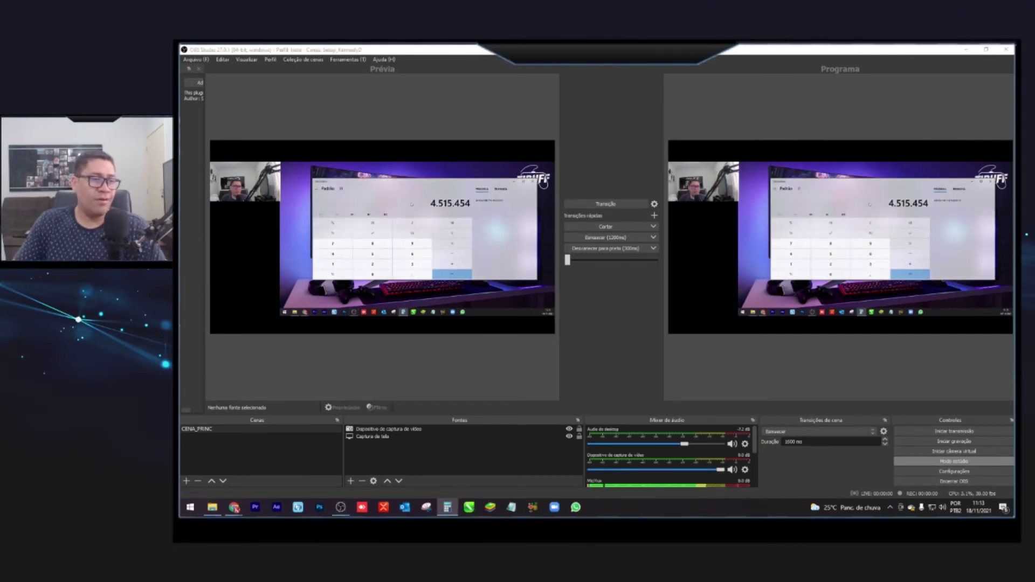
- Type 452152111 and 545465452 into the captured Calculator, clearing each with Esc
{"action": "type", "text": "452152111"}
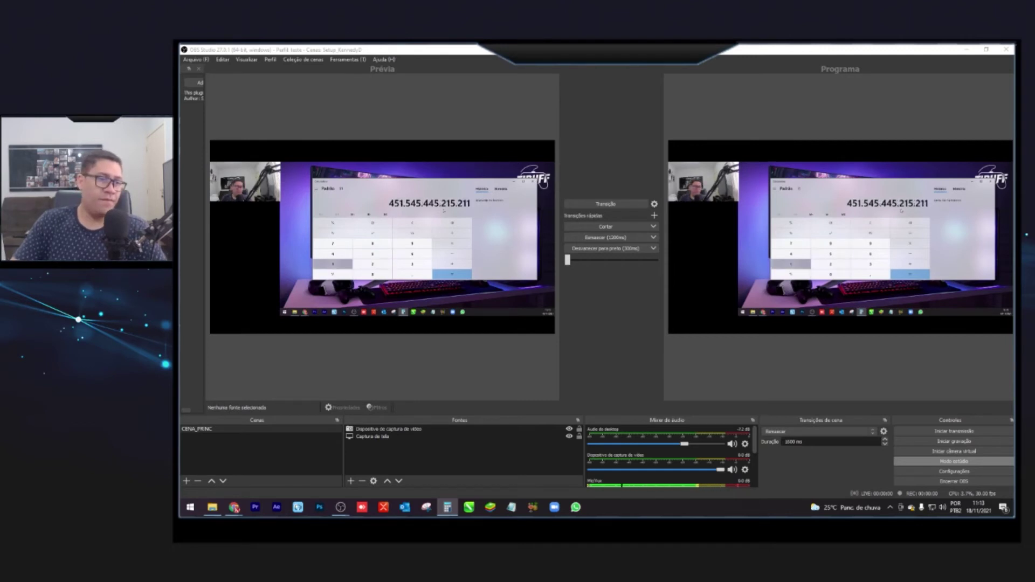
{"action": "key", "text": "Escape"}
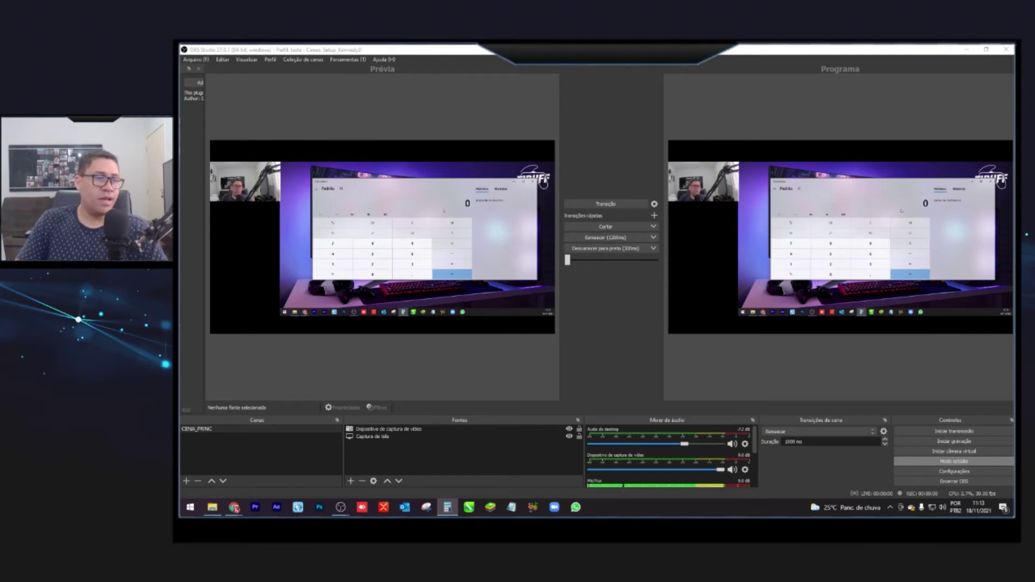
{"action": "type", "text": "545465452"}
{"action": "key", "text": "Escape"}
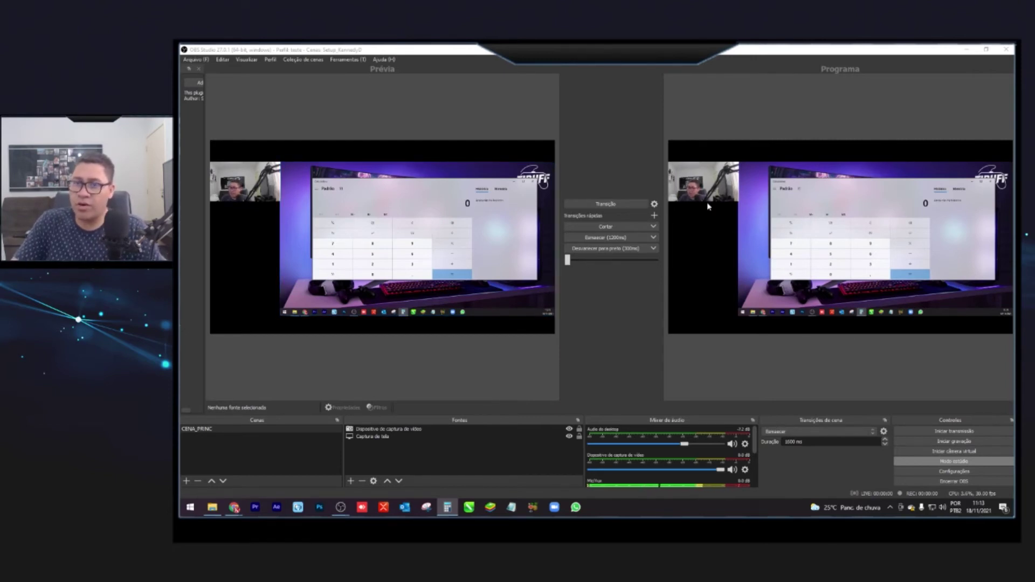
- Send the OBS scene to program again and launch Snipping Tool on the captured desktop
{"action": "left_click", "coordinate": [738, 199]}
{"action": "left_click", "coordinate": [269, 193]}
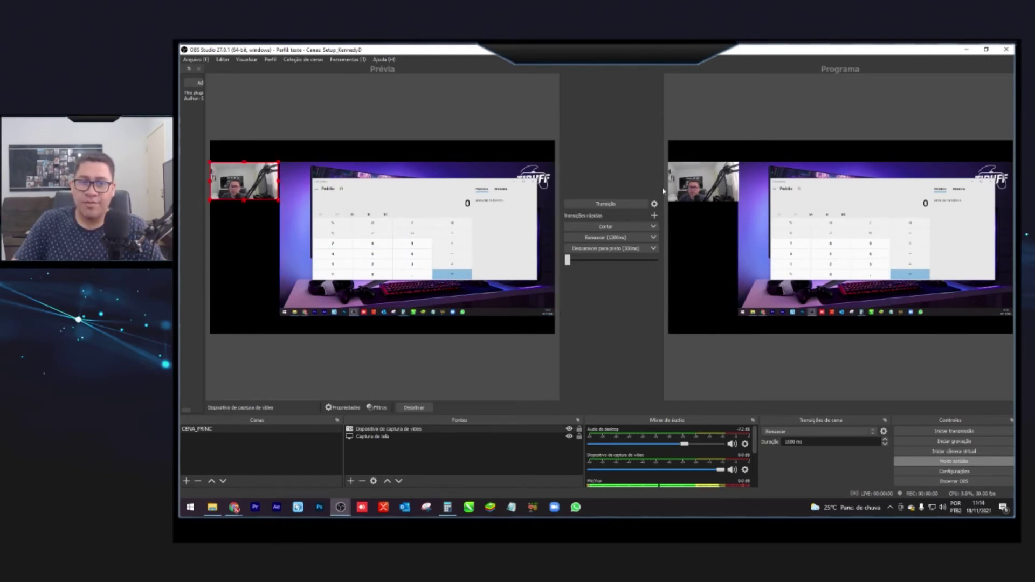
{"action": "left_click", "coordinate": [582, 204]}
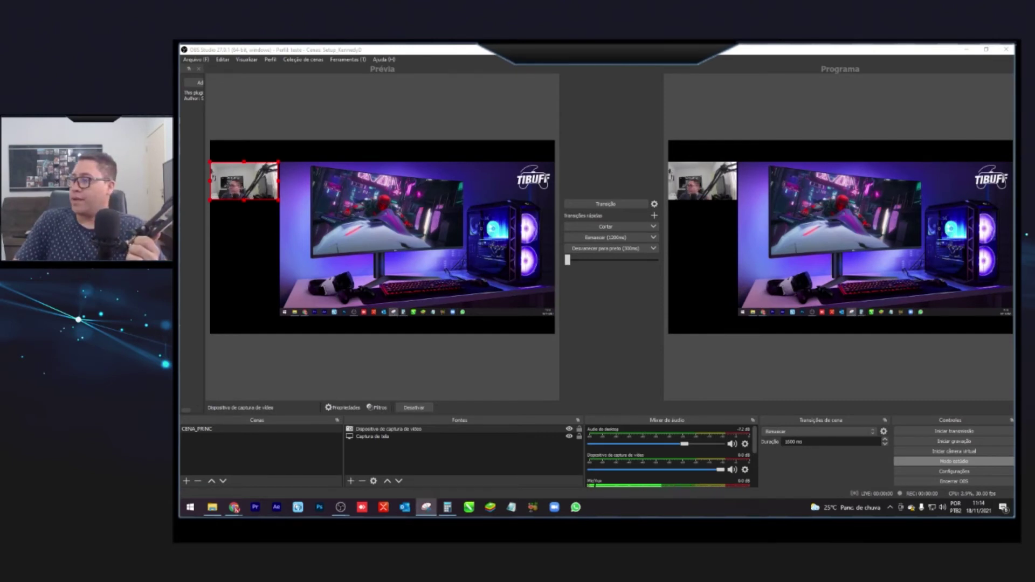
{"action": "left_click", "coordinate": [426, 507]}
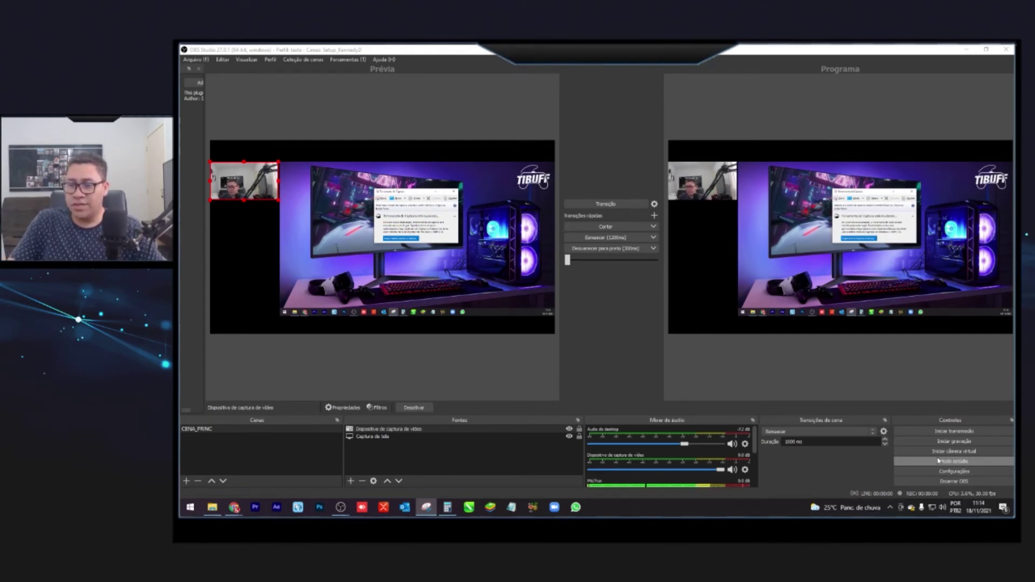
- Record a clip of the desktop while opening Calculator, then stop recording
{"action": "left_click", "coordinate": [959, 441]}
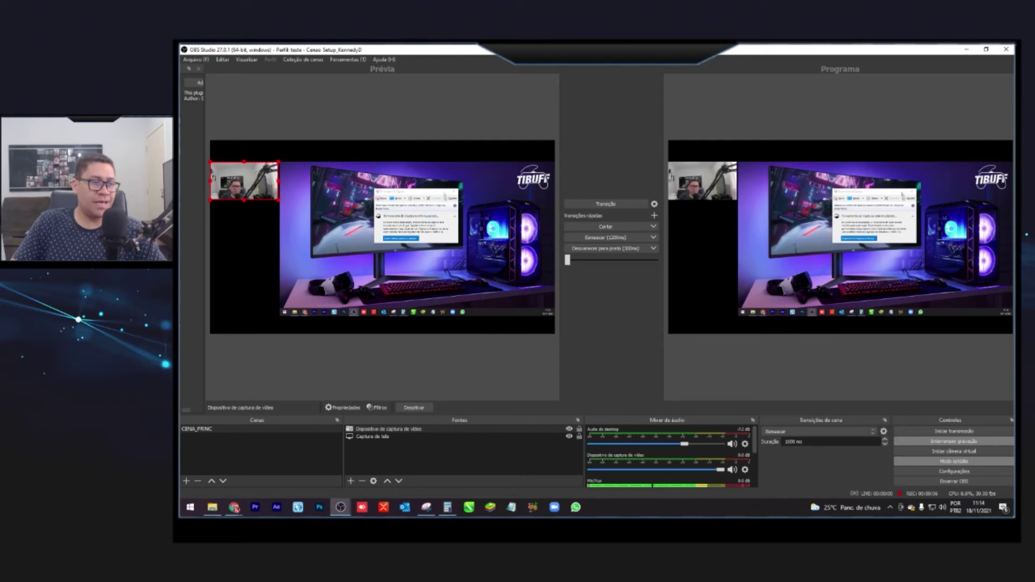
{"action": "key", "text": "alt+Tab"}
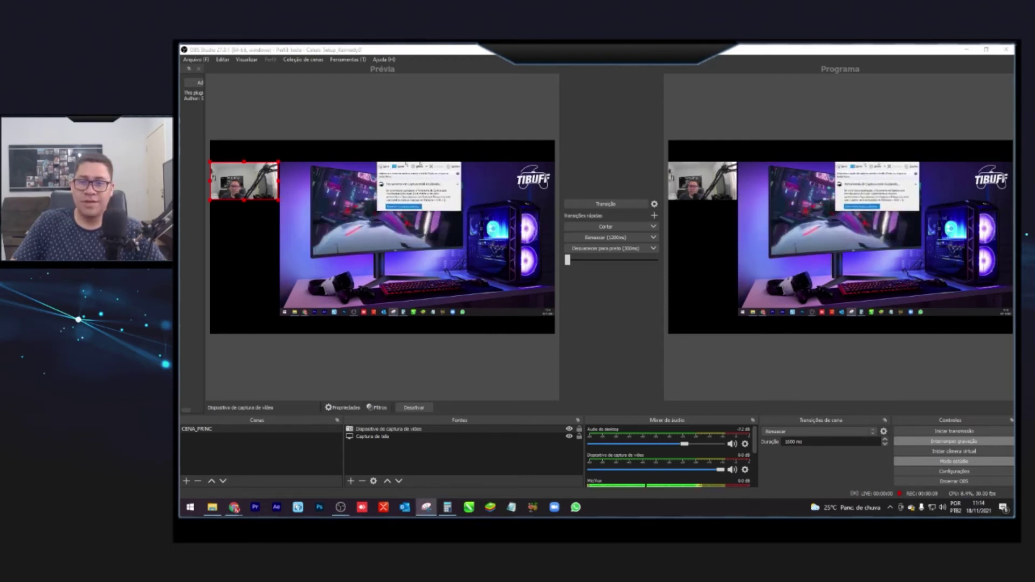
{"action": "key", "text": "XF86Calculator"}
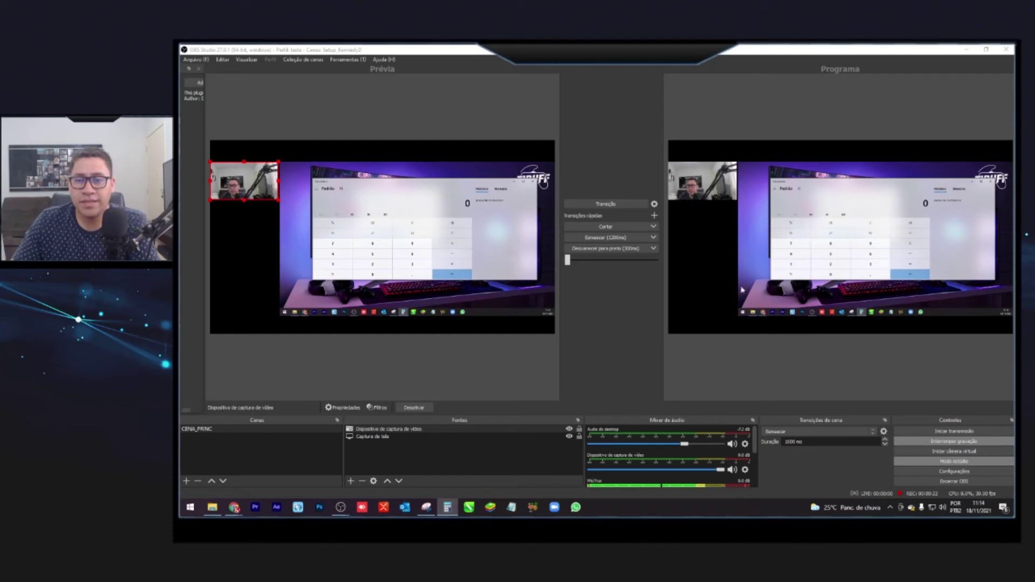
{"action": "left_click", "coordinate": [954, 443]}
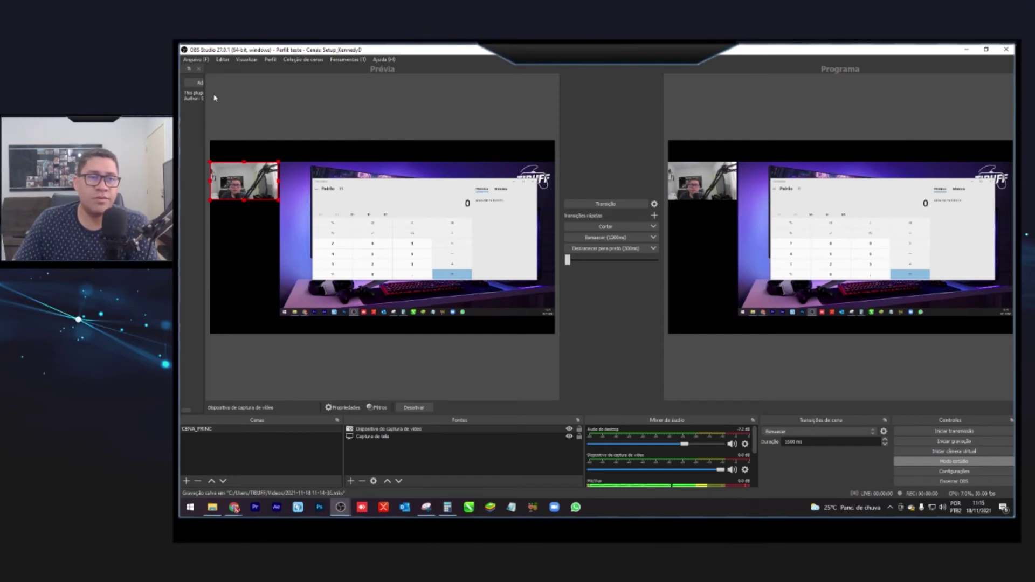
- Use Arquivo > Mostrar gravações to open the Videos recordings folder
{"action": "left_click", "coordinate": [200, 69]}
{"action": "left_click", "coordinate": [195, 59]}
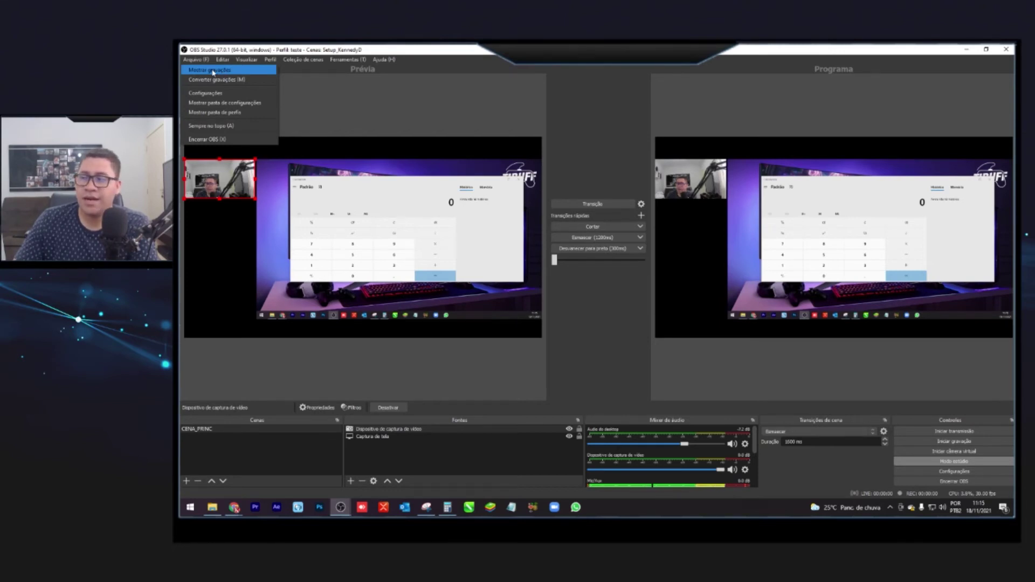
{"action": "left_click", "coordinate": [212, 70]}
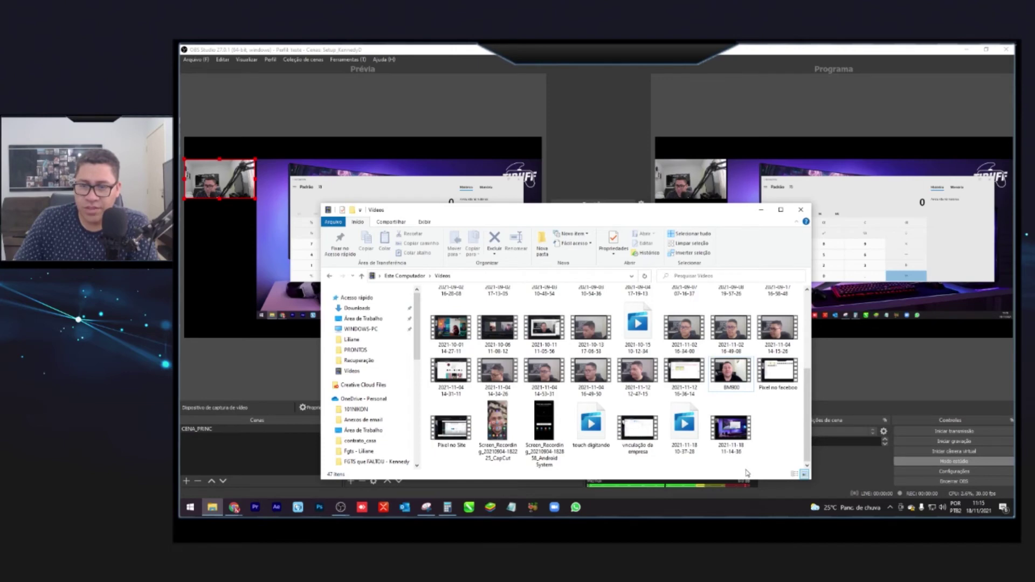
- Play back the new 25-second recording, then close the video player
{"action": "double_click", "coordinate": [726, 434]}
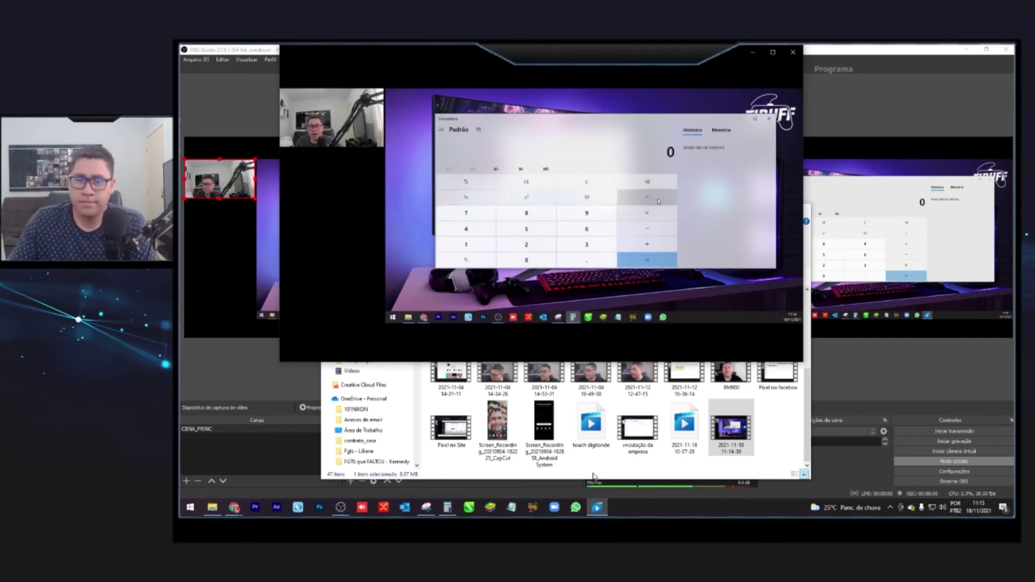
{"action": "mouse_move", "coordinate": [575, 212]}
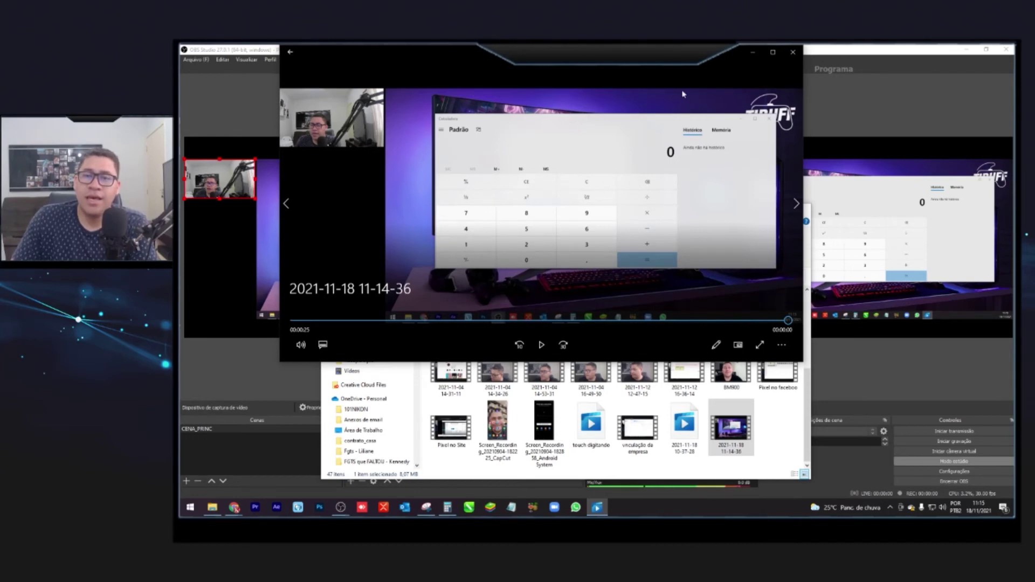
{"action": "left_click", "coordinate": [794, 52]}
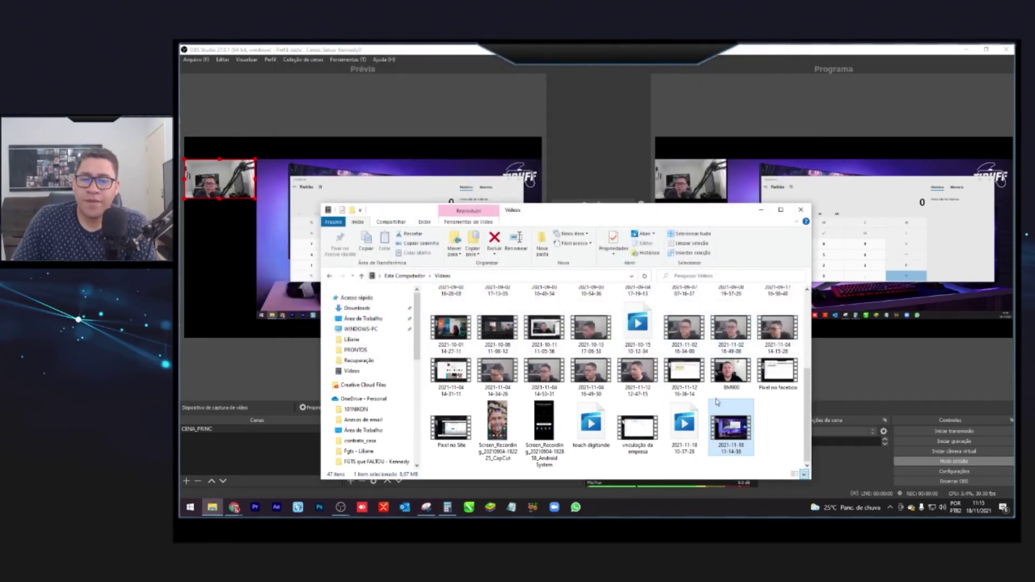
{"action": "right_click", "coordinate": [731, 428]}
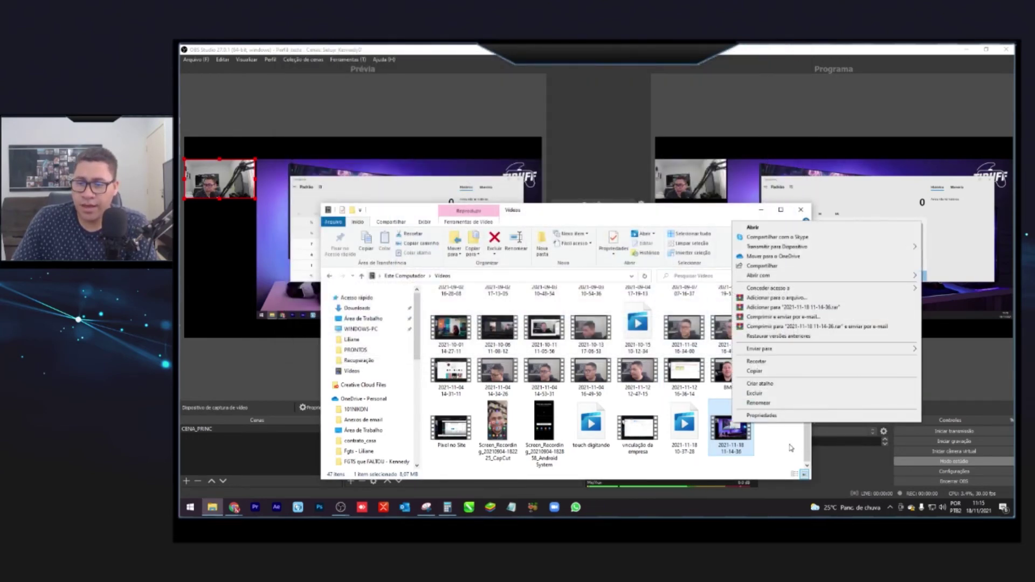
{"action": "left_click", "coordinate": [795, 447]}
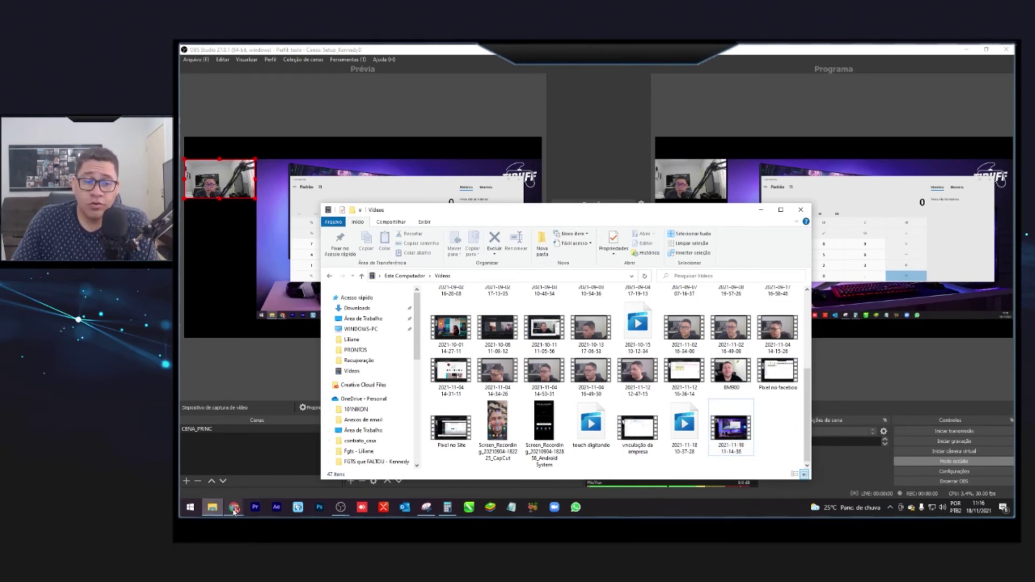
{"action": "mouse_move", "coordinate": [229, 510]}
{"action": "left_click", "coordinate": [229, 472]}
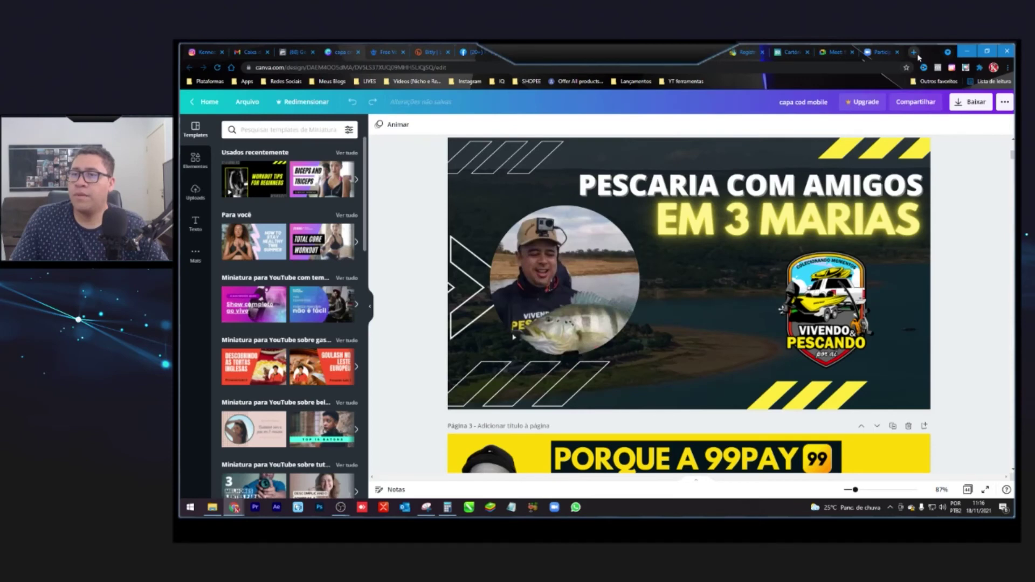
- Open Google Drive in a new tab via google.com and the Google apps grid
{"action": "left_click", "coordinate": [914, 52]}
{"action": "type", "text": "google.com"}
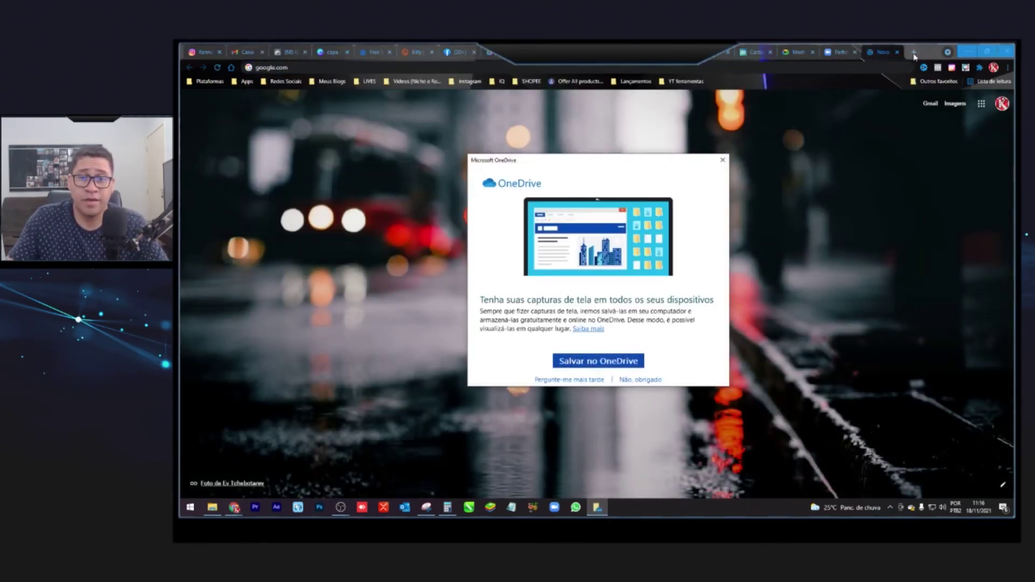
{"action": "left_click", "coordinate": [720, 161]}
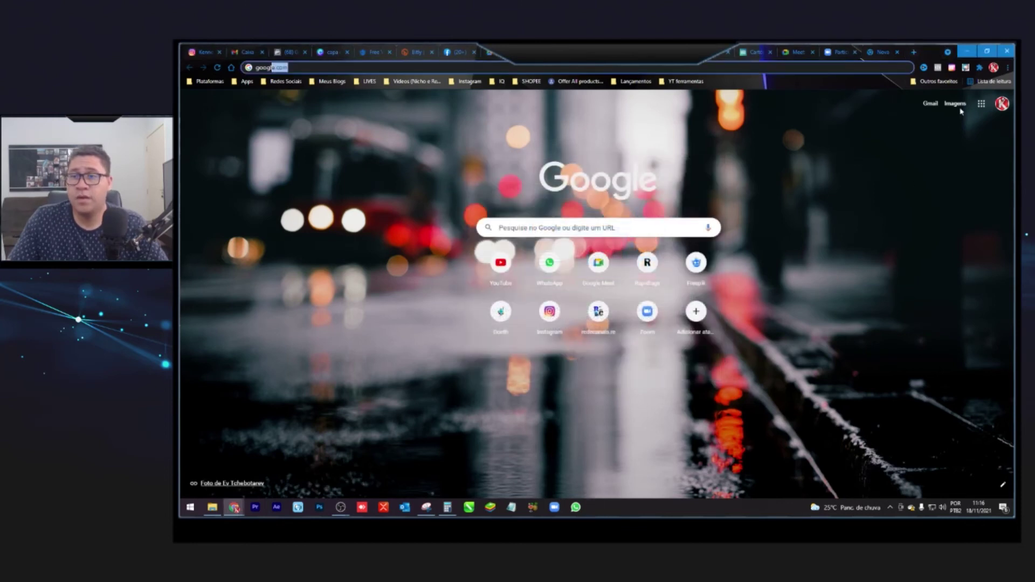
{"action": "left_click", "coordinate": [981, 103]}
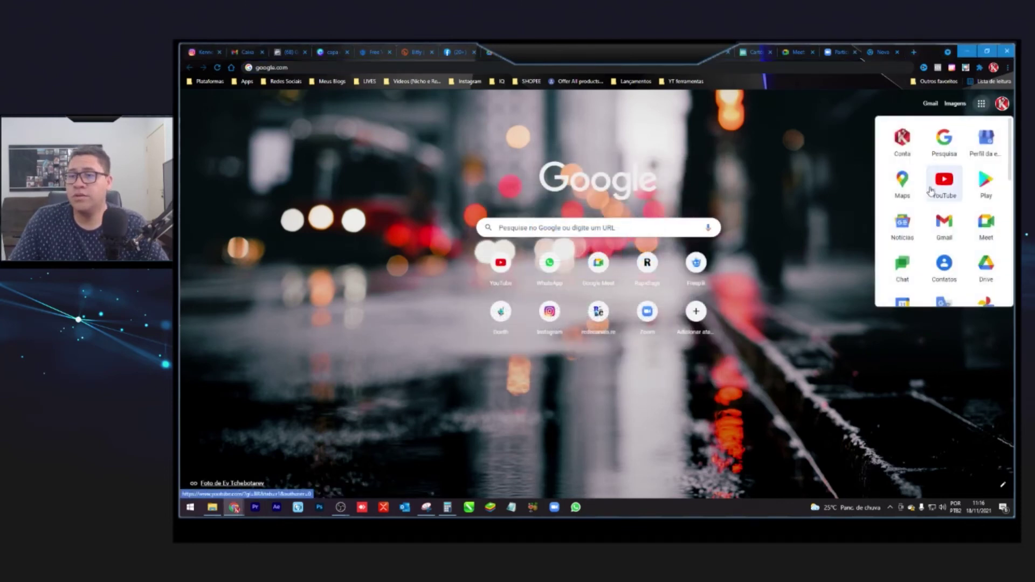
{"action": "left_click", "coordinate": [995, 278]}
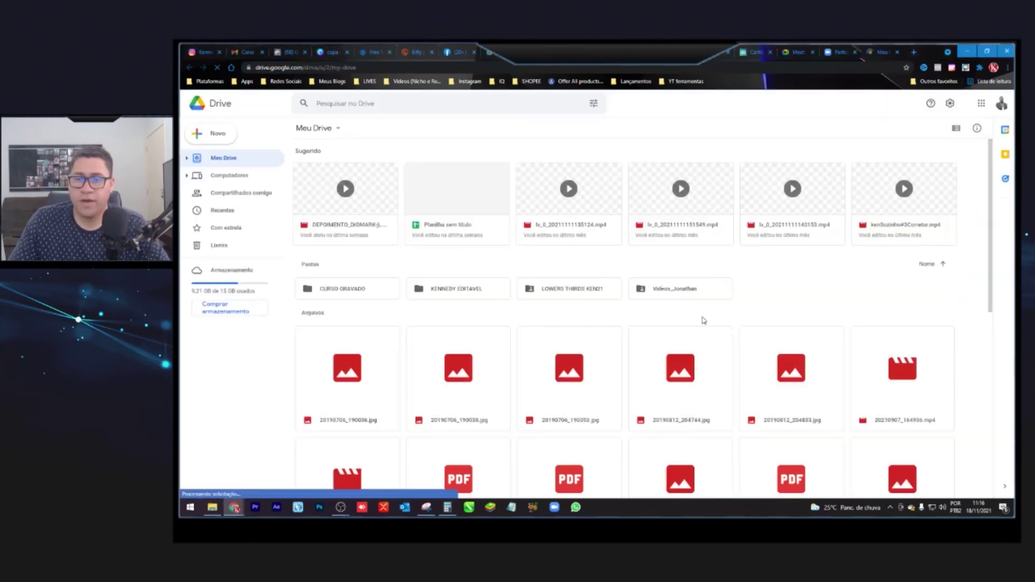
{"action": "left_click", "coordinate": [213, 506]}
{"action": "left_click_drag", "start_coordinate": [920, 340], "coordinate": [243, 163]}
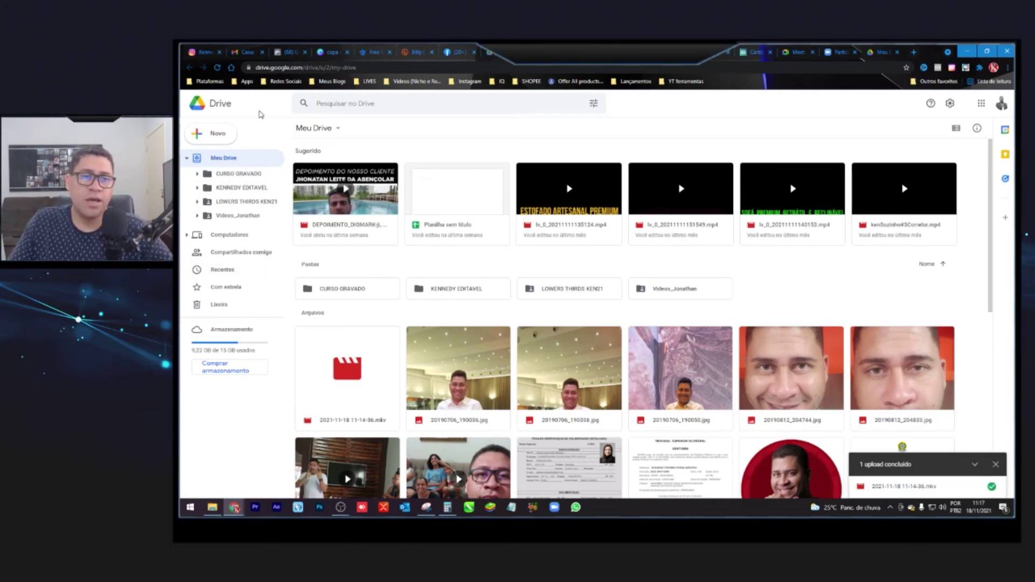
{"action": "left_click", "coordinate": [217, 69]}
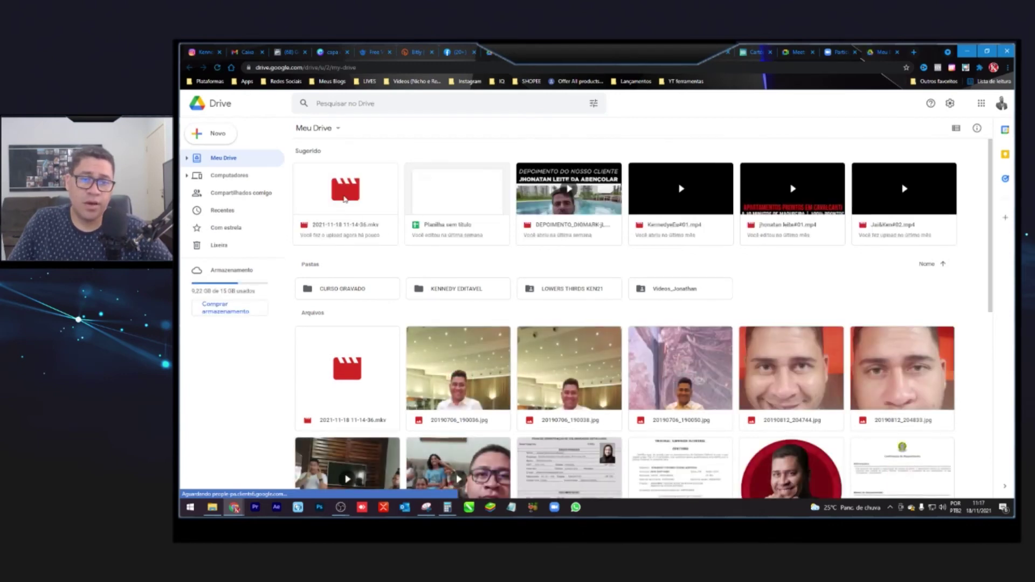
{"action": "left_click", "coordinate": [341, 197]}
{"action": "right_click", "coordinate": [340, 195]}
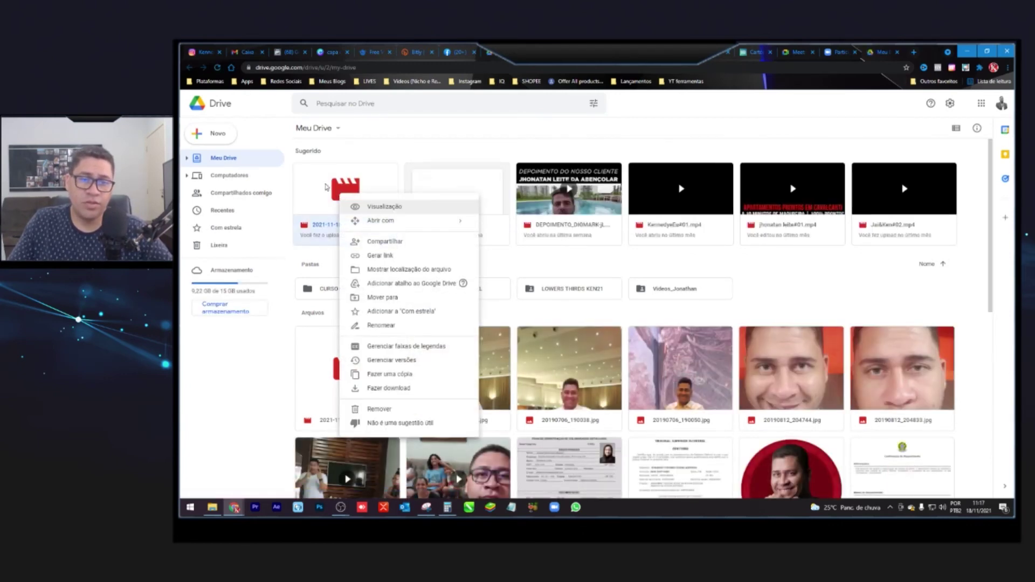
{"action": "right_click", "coordinate": [325, 186]}
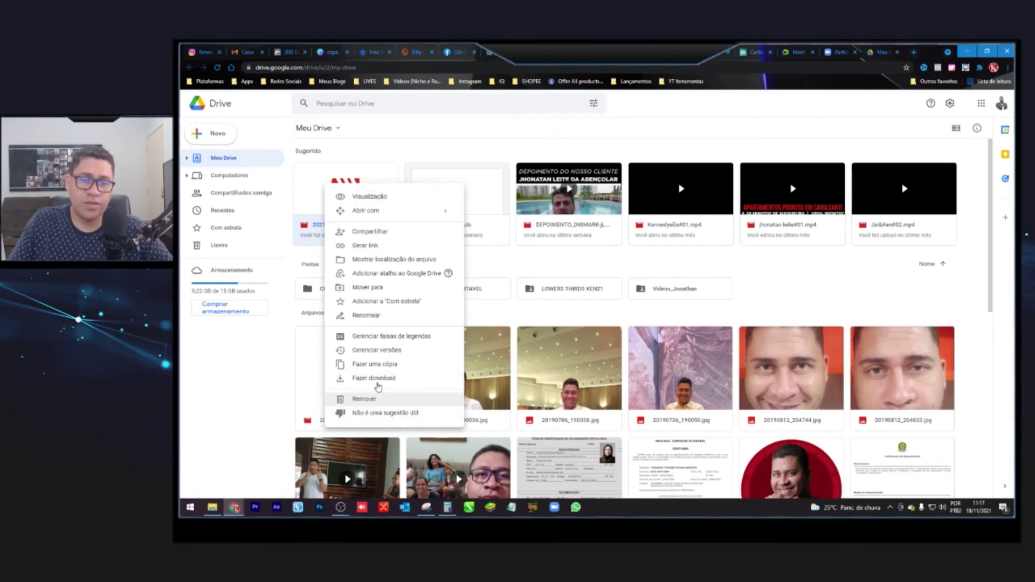
{"action": "left_click", "coordinate": [356, 245]}
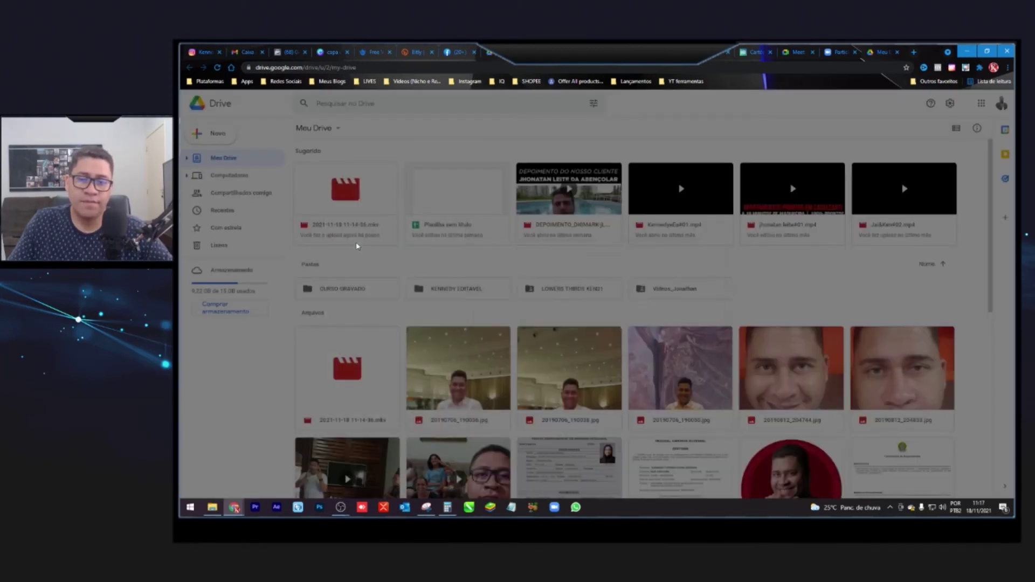
- Set link access to Qualquer pessoa com o link and copy the share link
{"action": "left_click", "coordinate": [520, 330]}
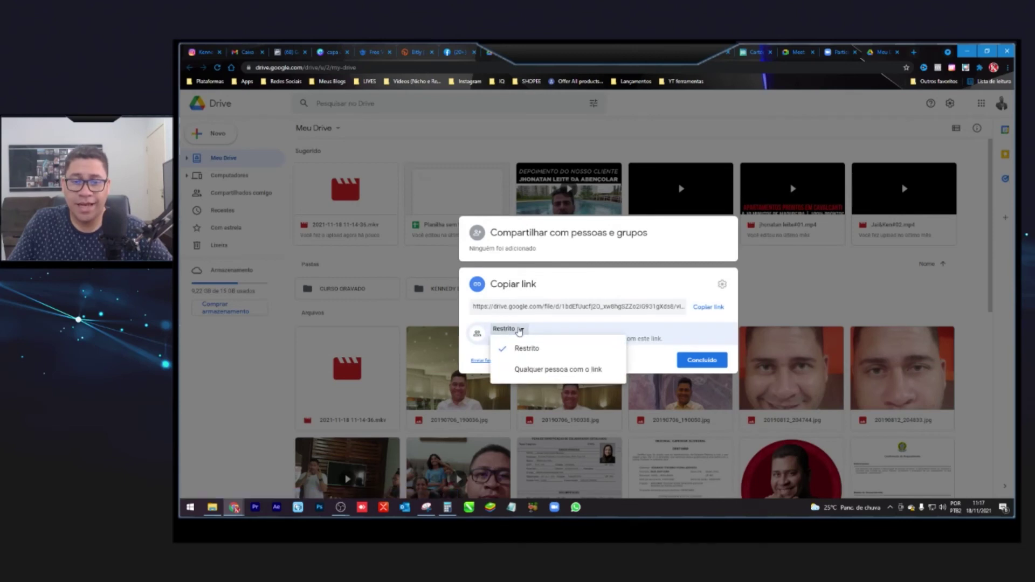
{"action": "left_click", "coordinate": [521, 332]}
{"action": "left_click", "coordinate": [504, 331]}
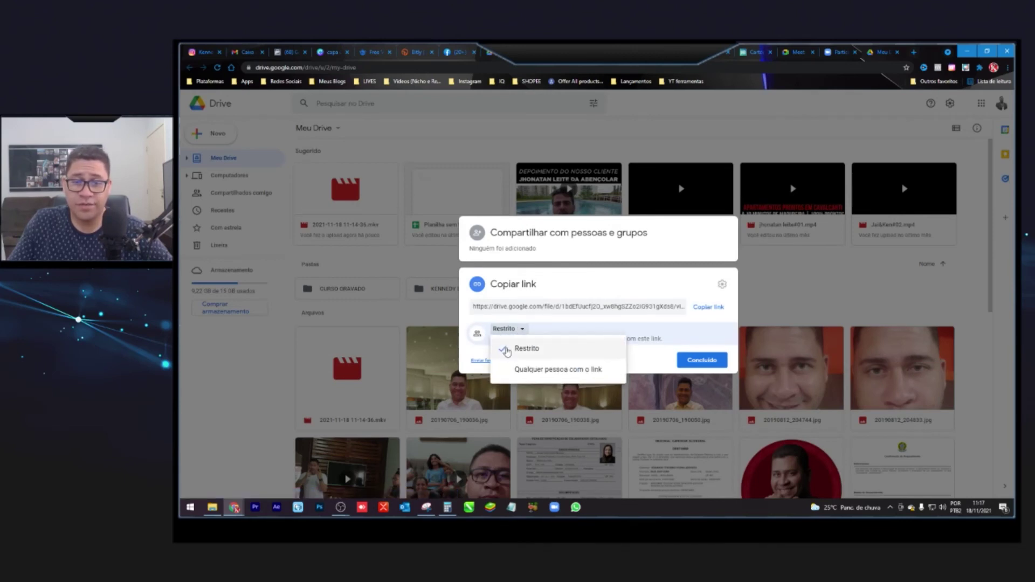
{"action": "left_click", "coordinate": [527, 371]}
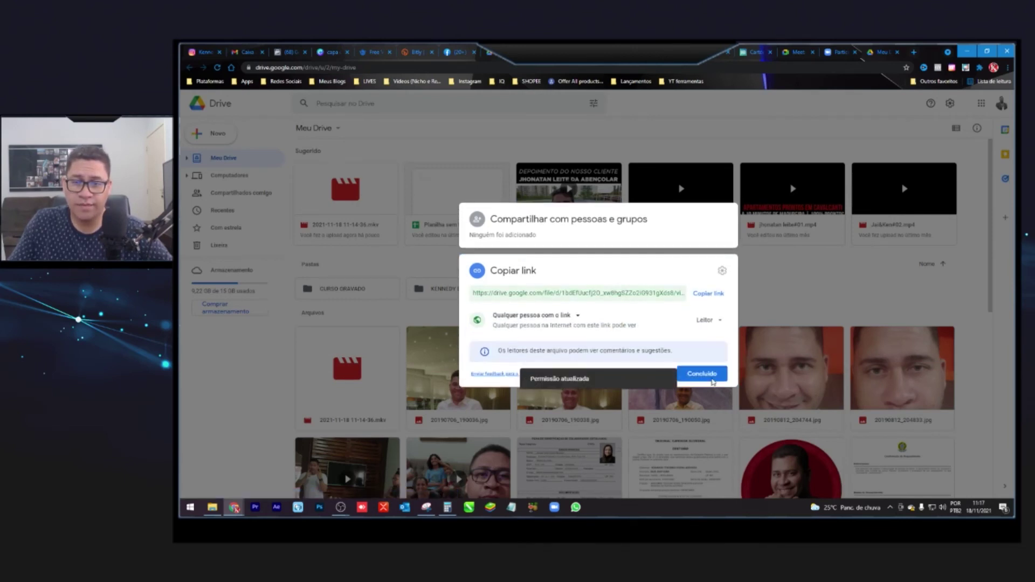
{"action": "left_click", "coordinate": [708, 294]}
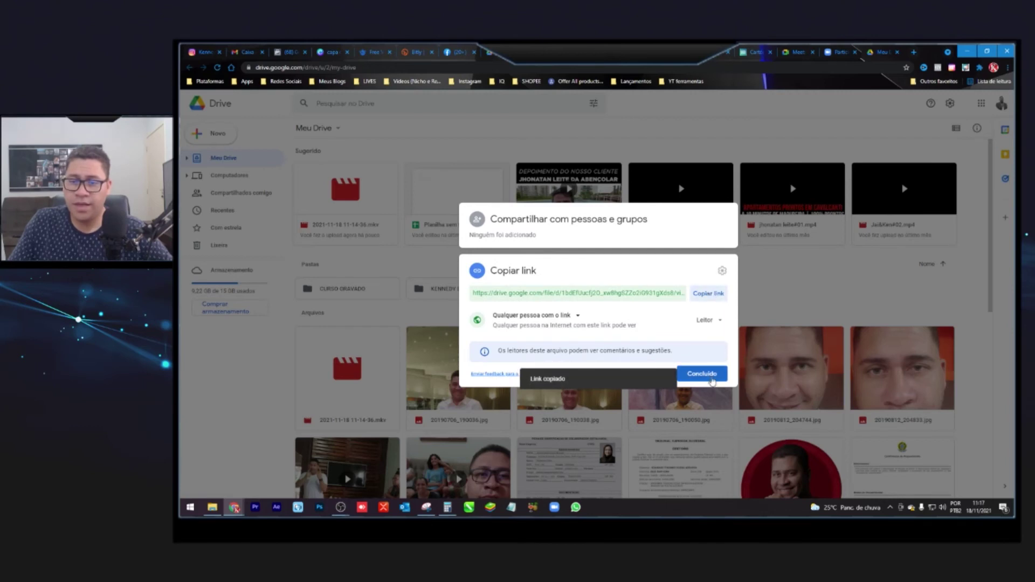
{"action": "left_click", "coordinate": [712, 375]}
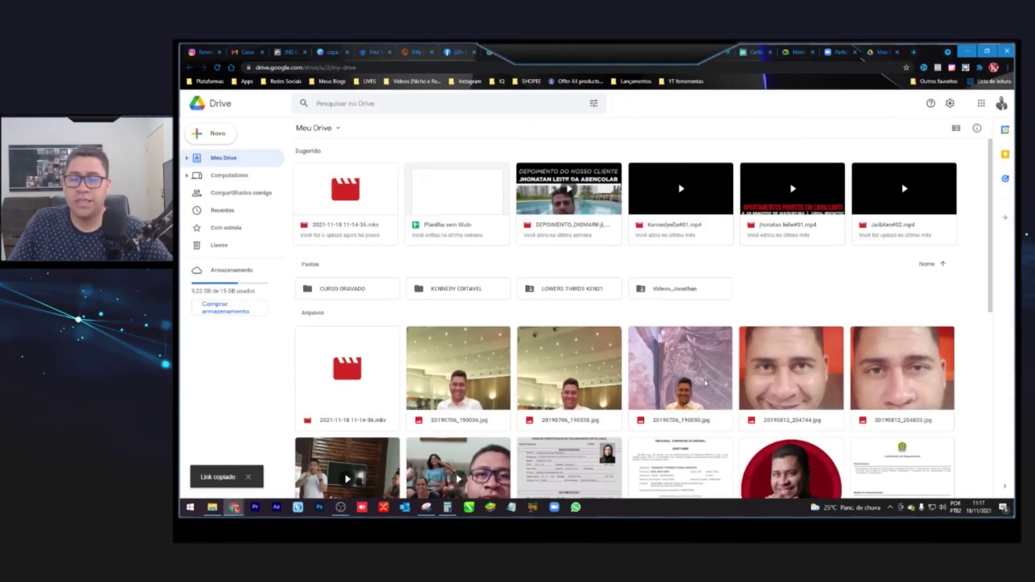
{"action": "left_click", "coordinate": [511, 507]}
{"action": "left_click_drag", "start_coordinate": [653, 101], "coordinate": [182, 97]}
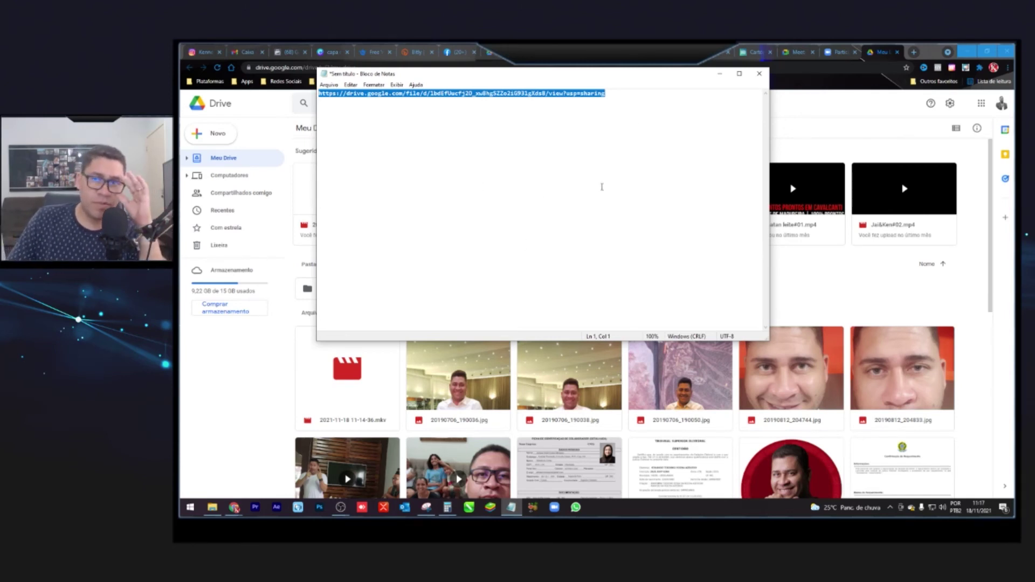
{"action": "left_click", "coordinate": [759, 73]}
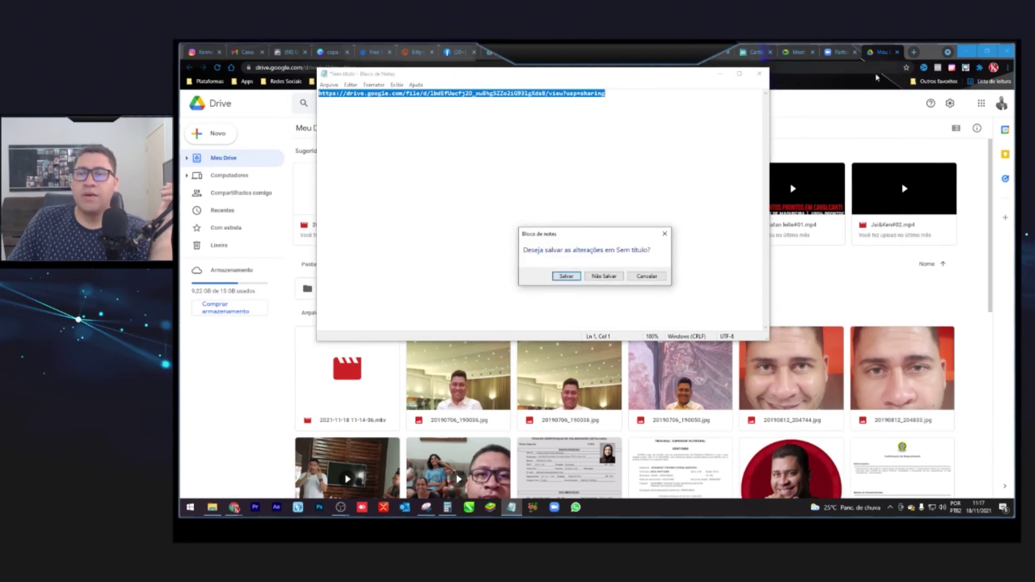
{"action": "left_click", "coordinate": [620, 278]}
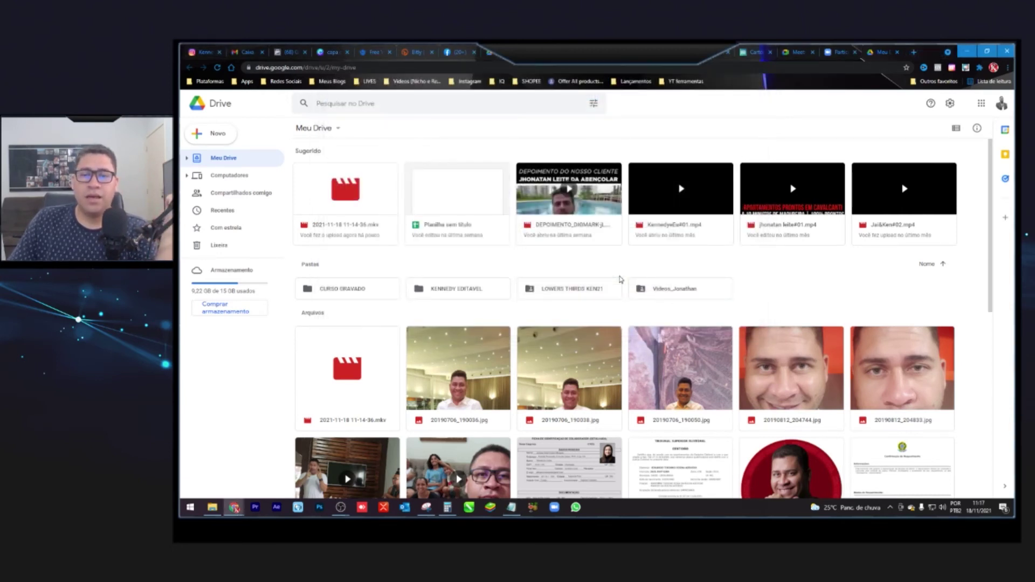
{"action": "left_click", "coordinate": [918, 54]}
- Go to youtube.com, start a video upload, and browse the file picker to Vídeos
{"action": "type", "text": "youtube.com"}
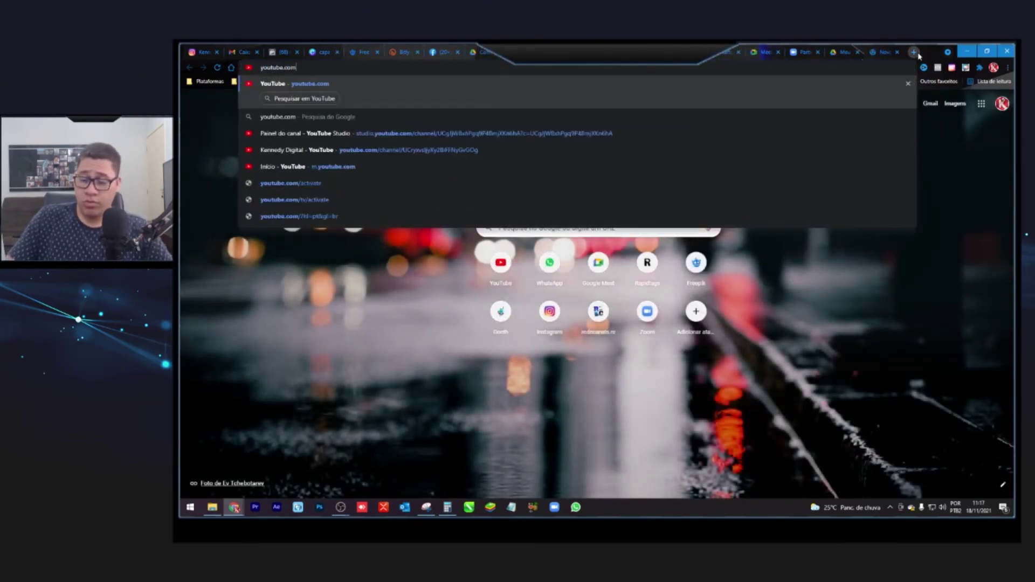
{"action": "key", "text": "Return"}
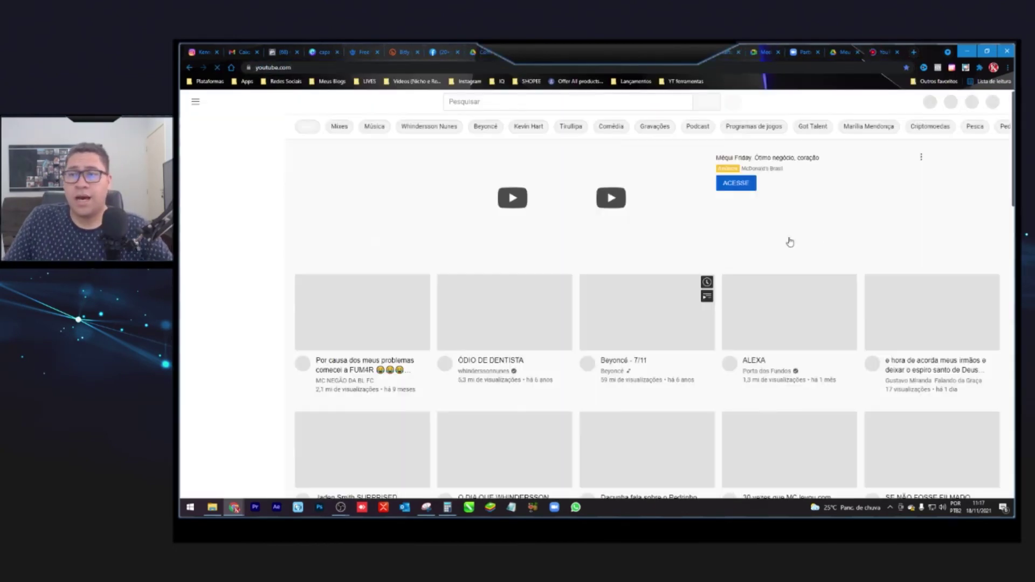
{"action": "left_click", "coordinate": [922, 103]}
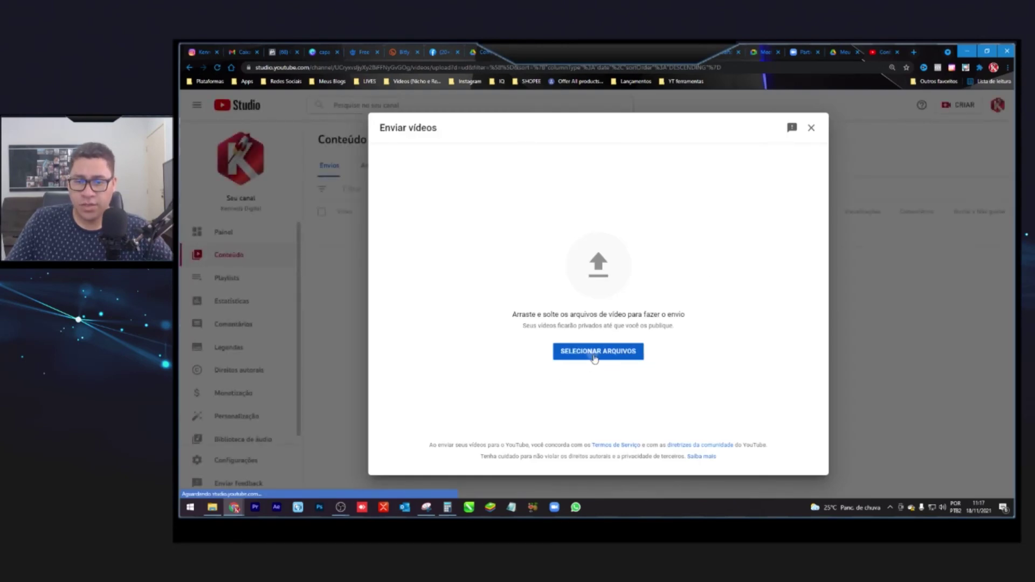
{"action": "left_click", "coordinate": [595, 352]}
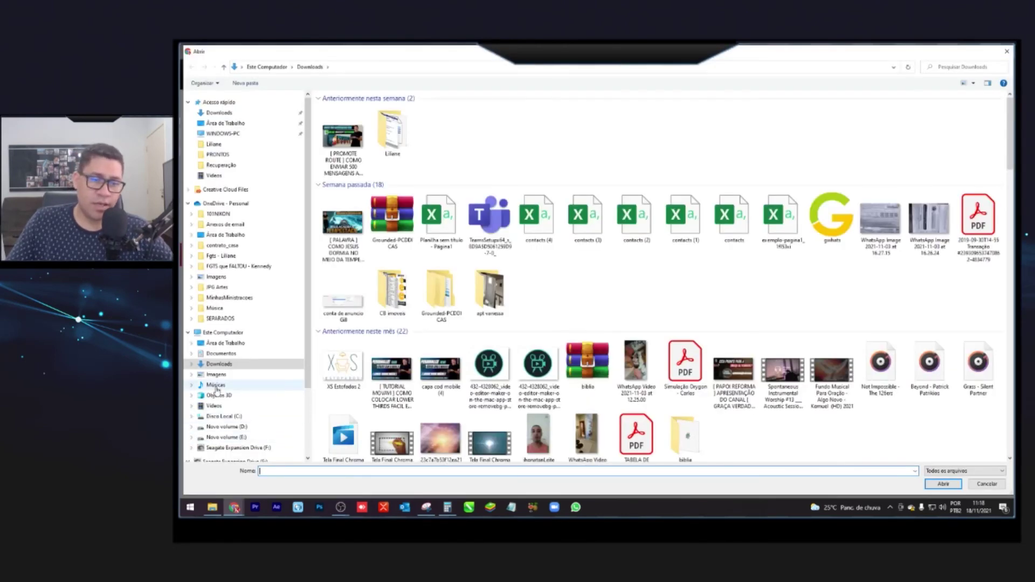
{"action": "left_click", "coordinate": [214, 406]}
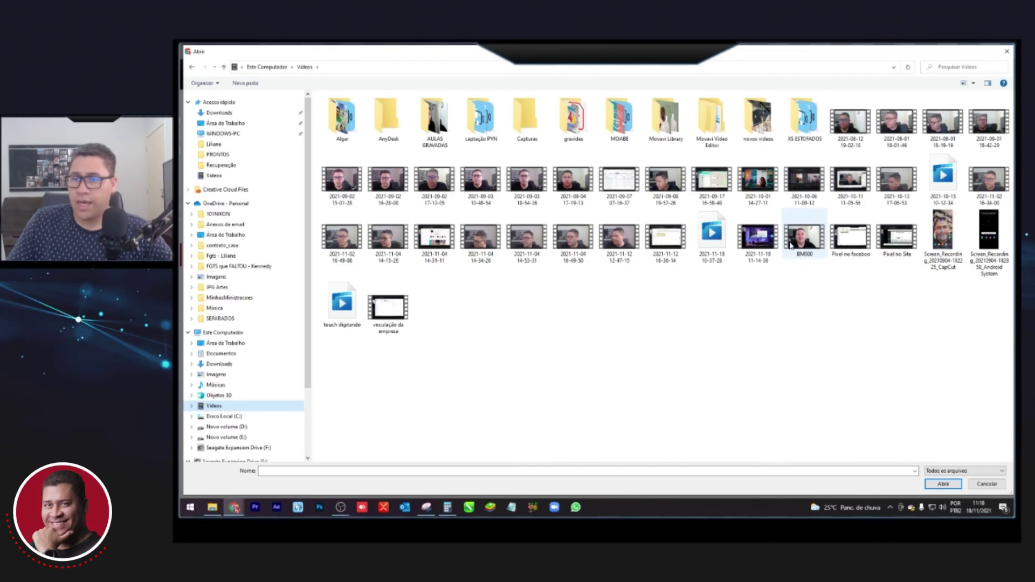